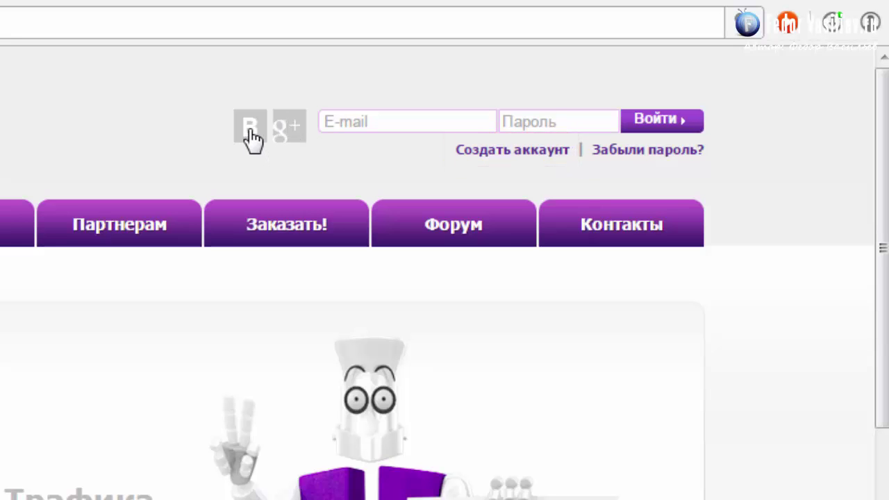
Sign up to Hostinger with the Google account, accepting the requested permissions, and order the free plan (Бесплатный).
click(293, 129)
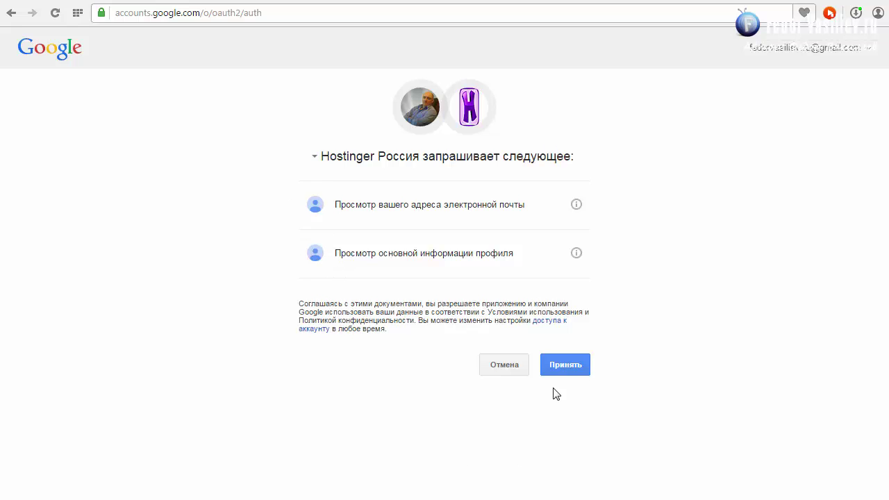
click(561, 363)
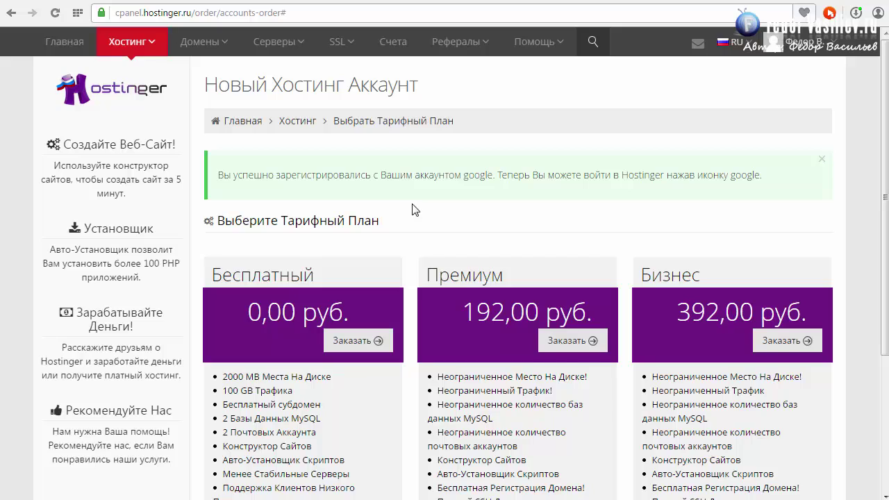
scroll(412, 209, down, 2)
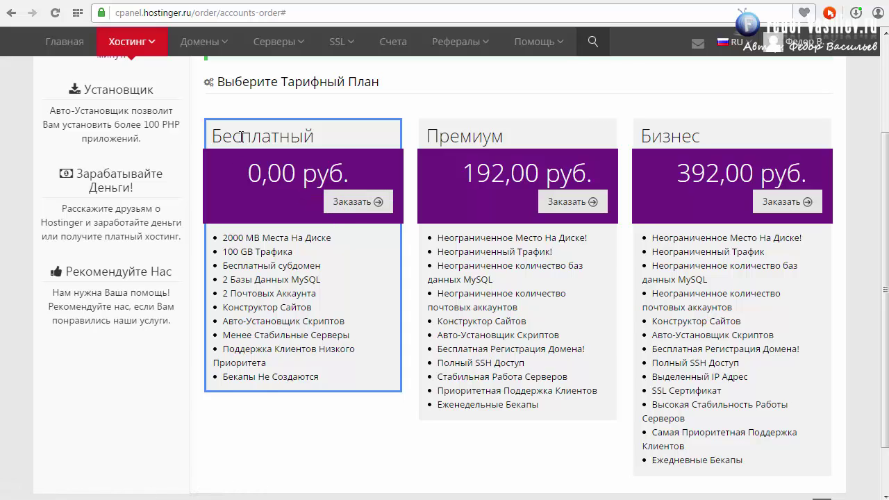
click(351, 203)
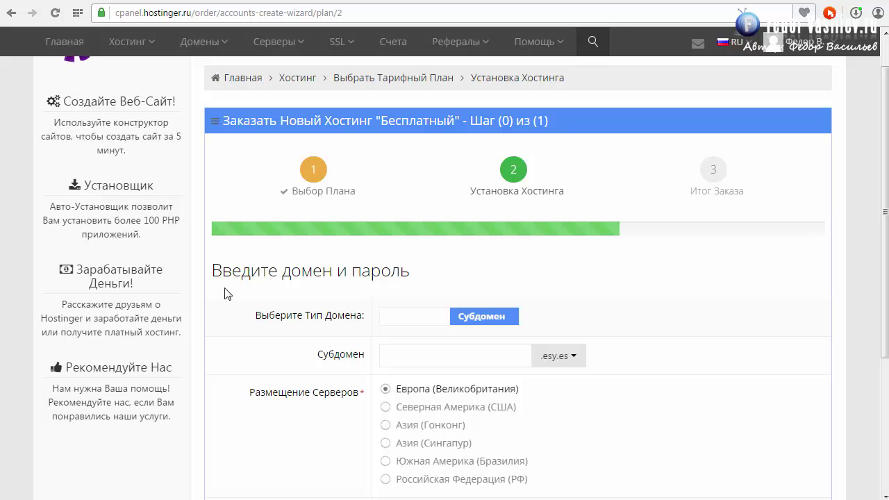
Try the Домен domain type in the hosting setup form, and switch back to Субдомен.
scroll(224, 293, down, 1)
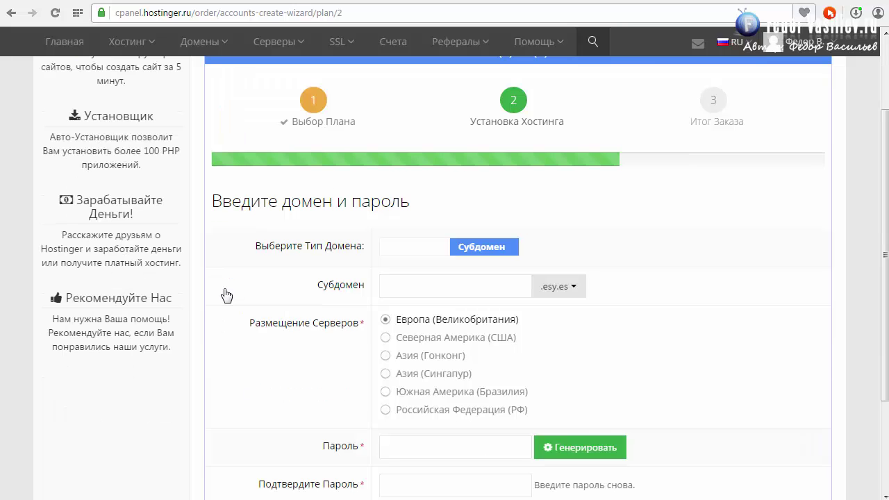
click(404, 246)
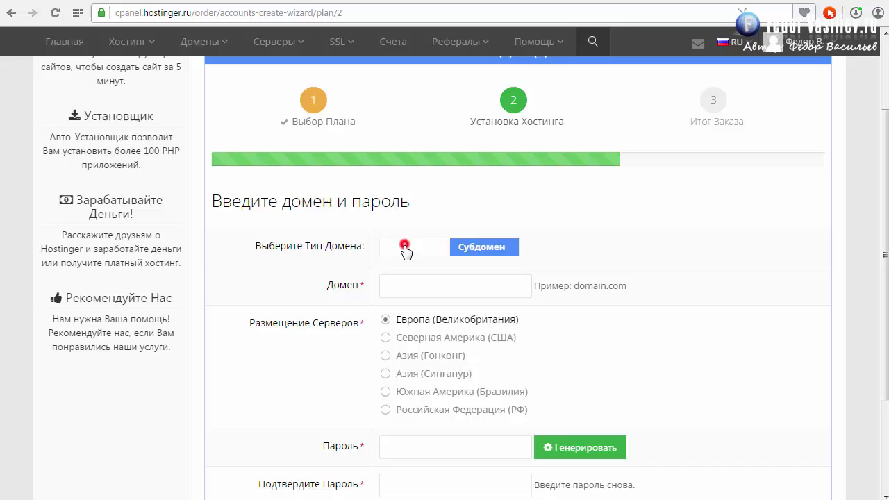
click(474, 250)
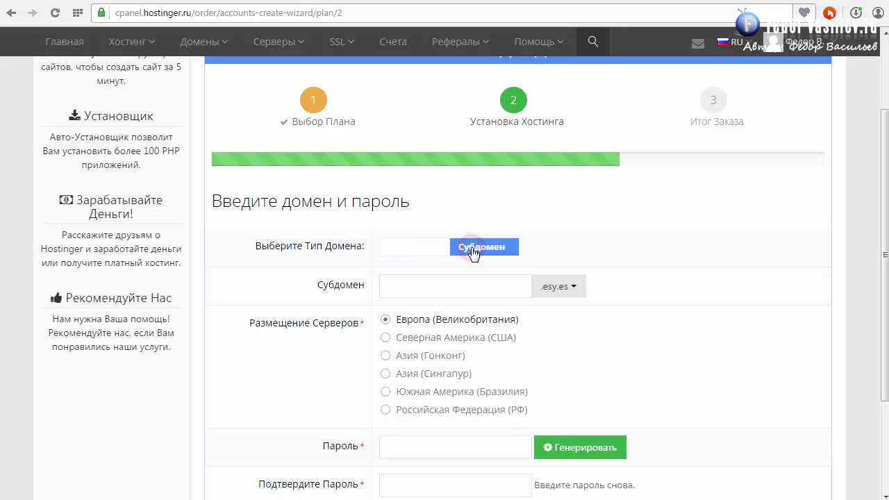
click(373, 252)
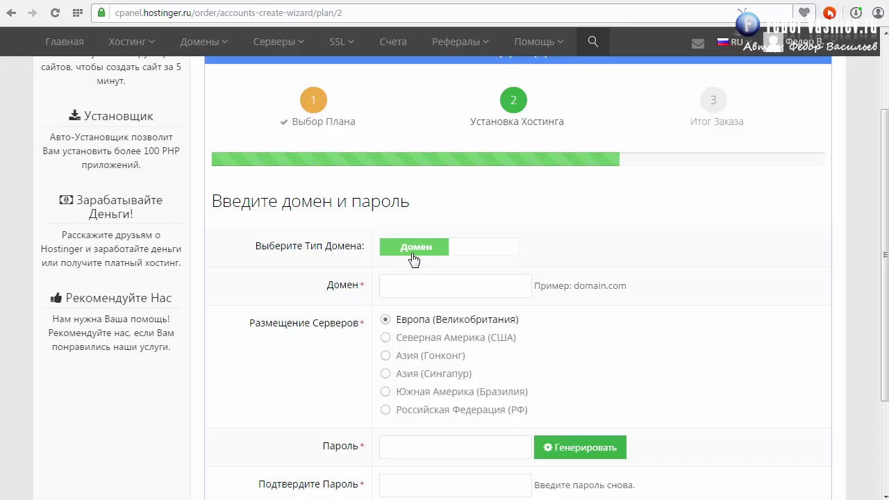
click(414, 287)
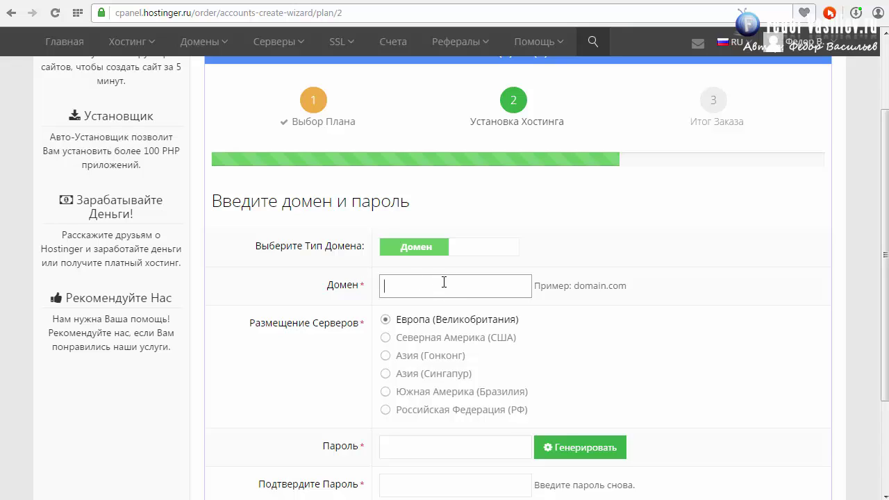
click(473, 249)
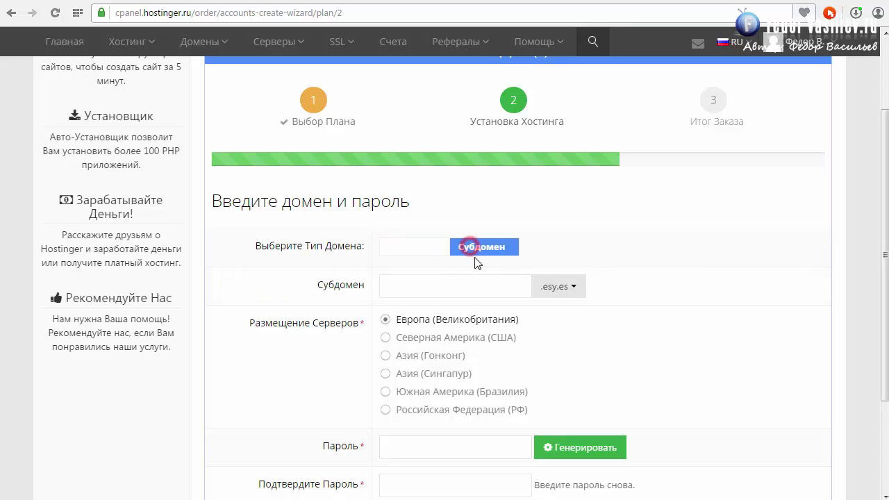
Choose the .hol.es ending for the subdomain and enter Landingpage73 as its name.
click(407, 288)
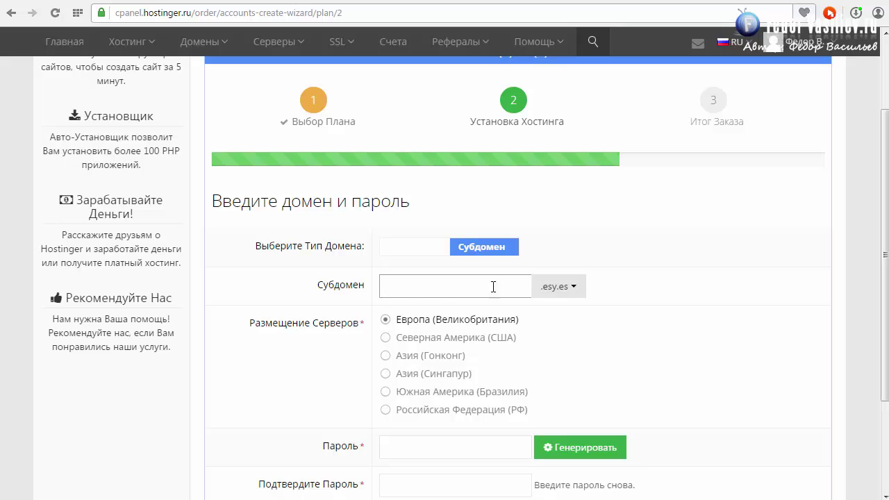
click(574, 286)
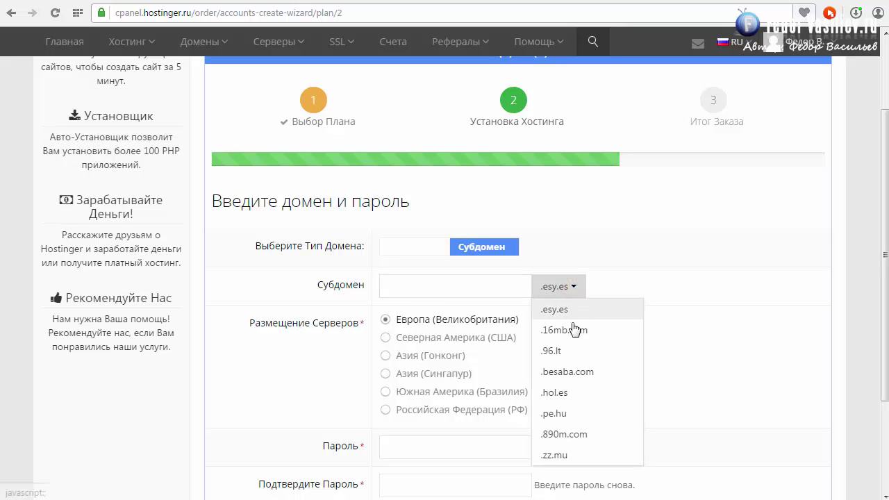
click(575, 287)
click(575, 288)
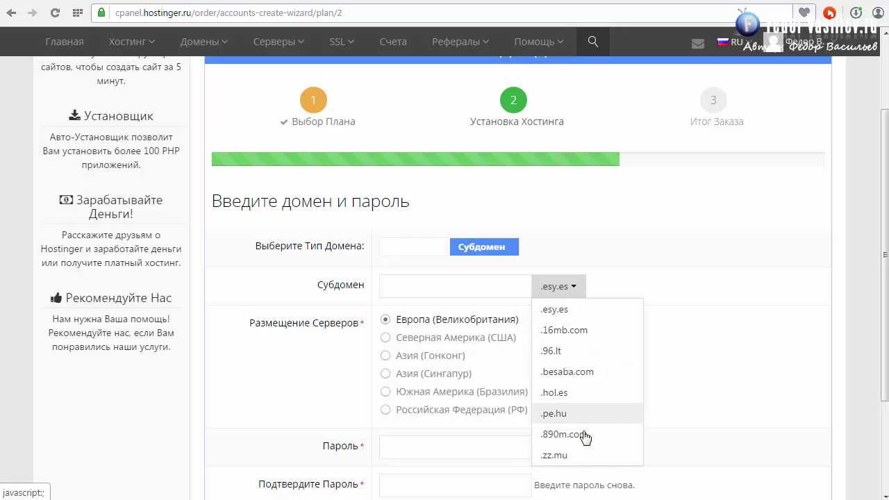
click(561, 393)
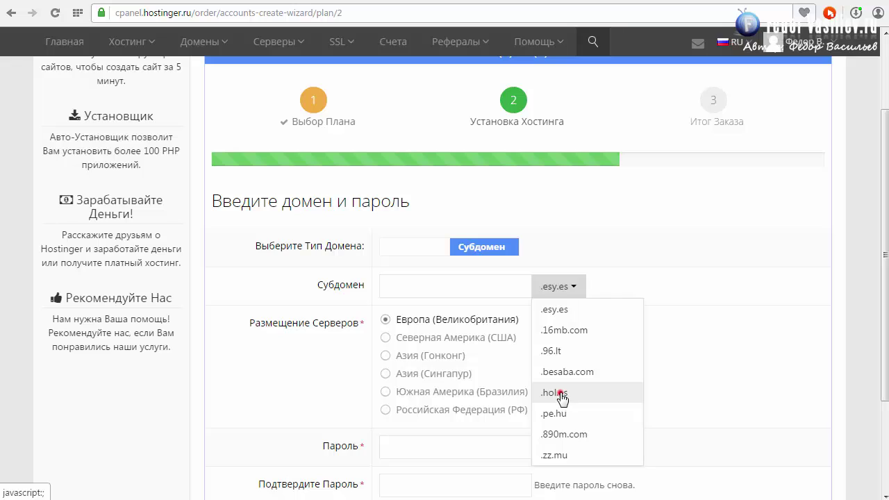
click(407, 285)
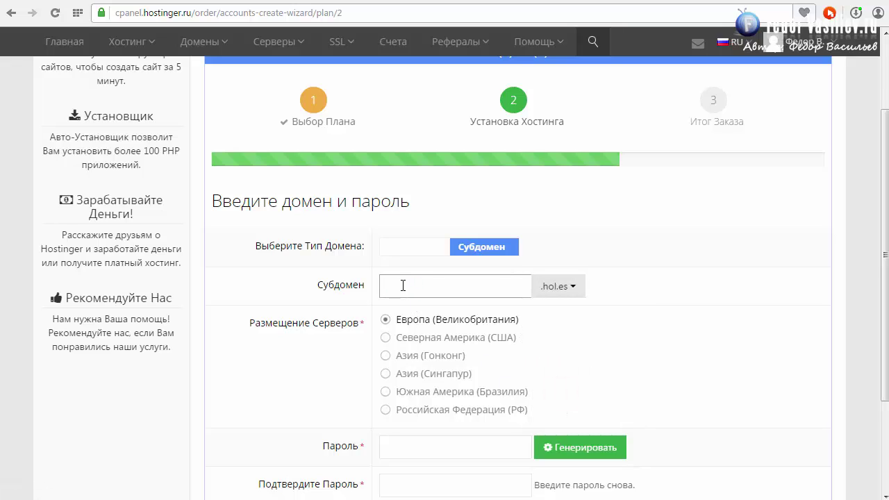
text(Landingpage73)
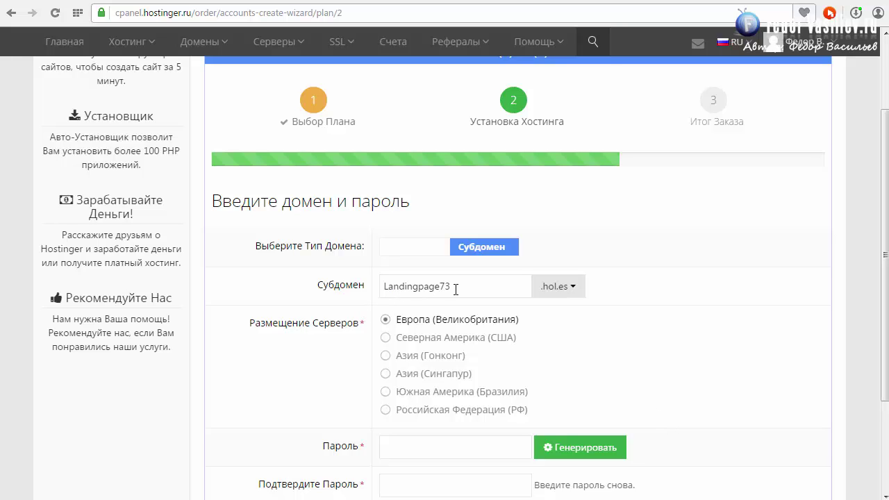
Enter and confirm the hosting account password, and continue to the order summary.
drag(885, 254, 885, 345)
click(485, 306)
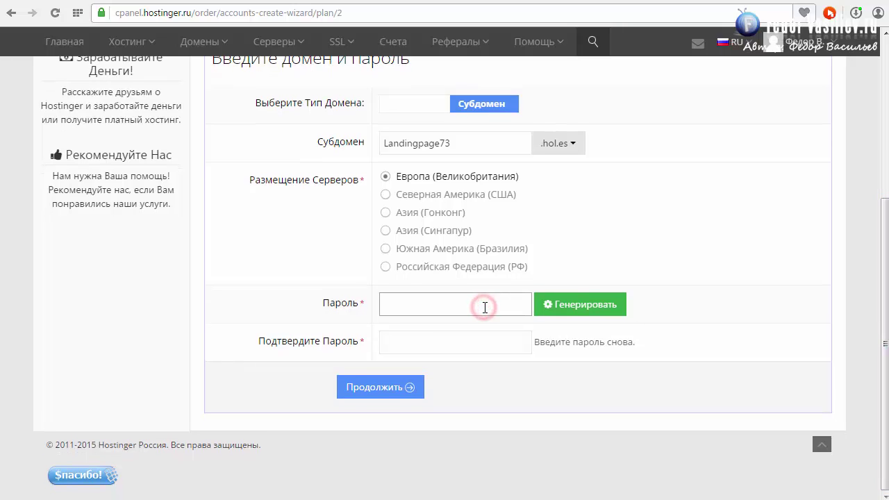
key(ctrl+v)
click(410, 339)
key(ctrl+v)
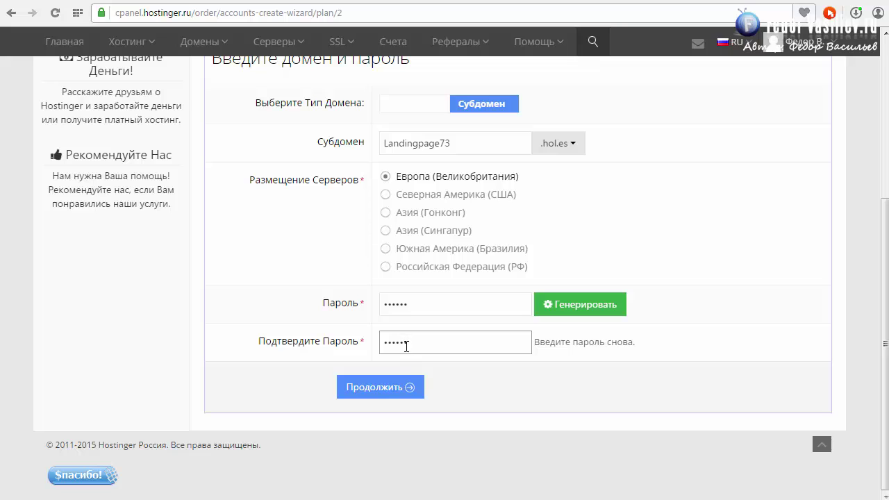
click(369, 390)
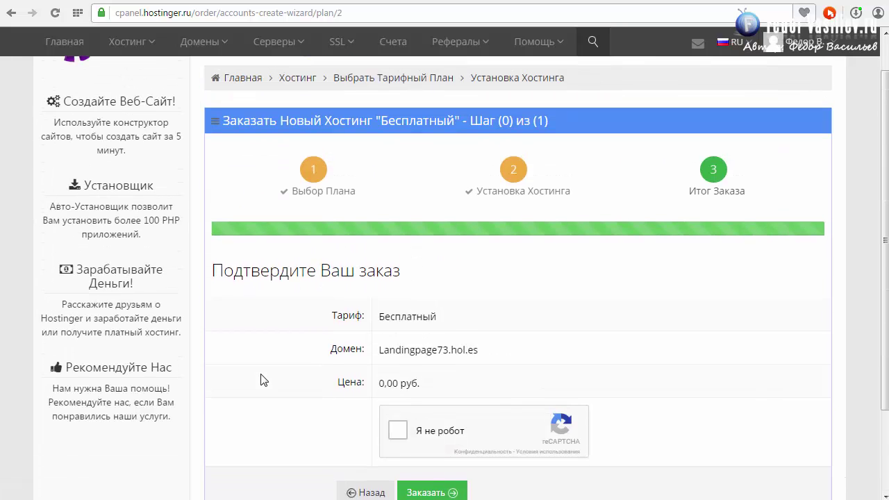
Complete the "Я не робот" check and place the free hosting order.
scroll(484, 263, down, 1)
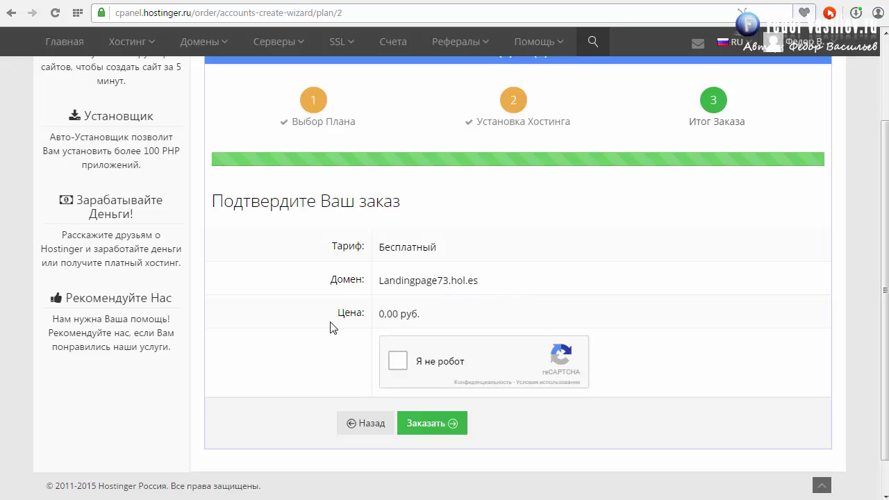
click(399, 364)
click(426, 425)
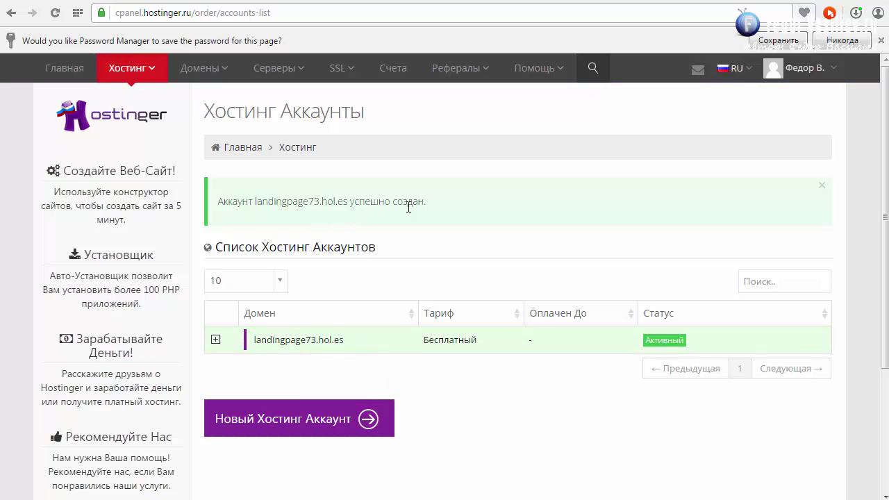
Expand the landingpage73.hol.es entry in the hosting accounts list and open its management page (Управление).
drag(644, 340, 681, 348)
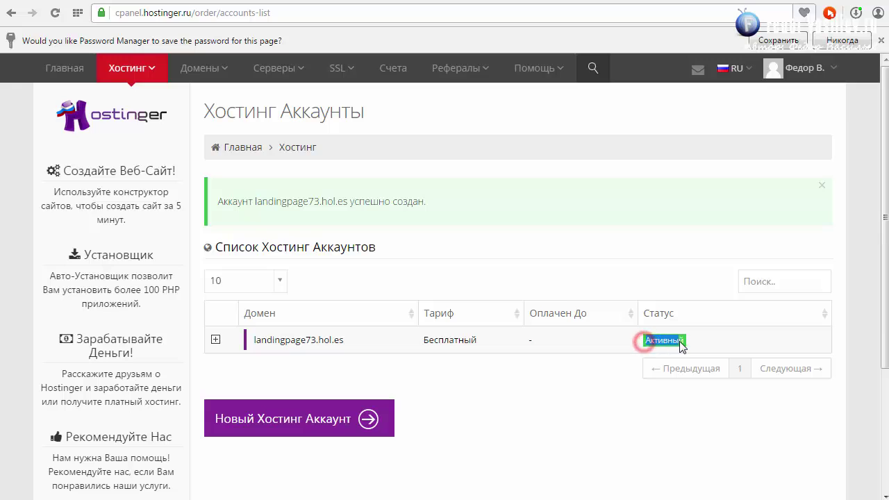
click(618, 345)
click(615, 341)
scroll(452, 264, down, 1)
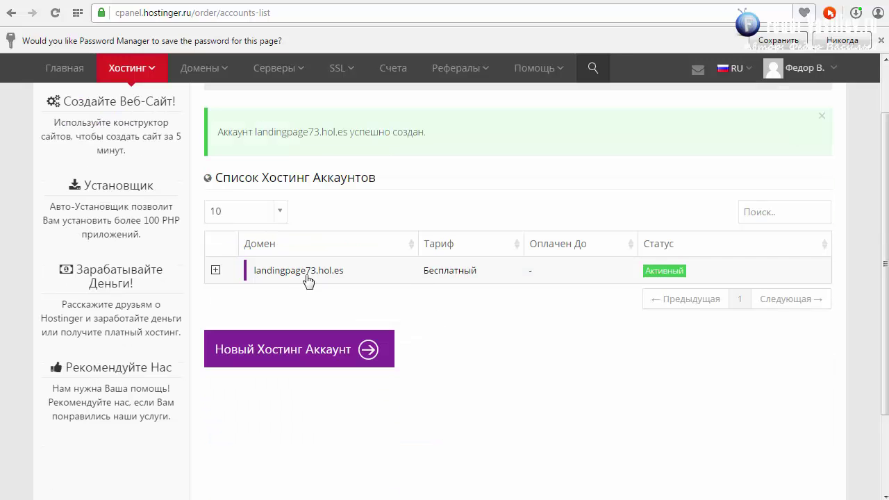
drag(359, 271, 257, 283)
click(258, 279)
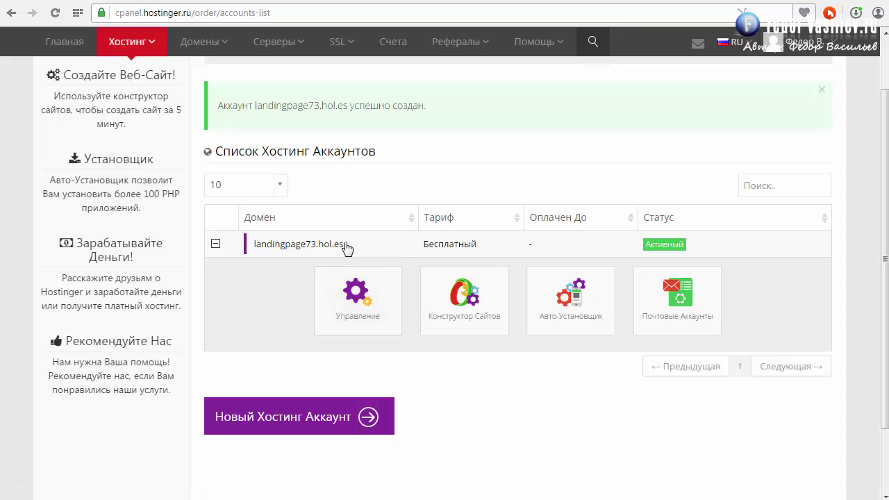
click(310, 243)
click(279, 243)
click(351, 293)
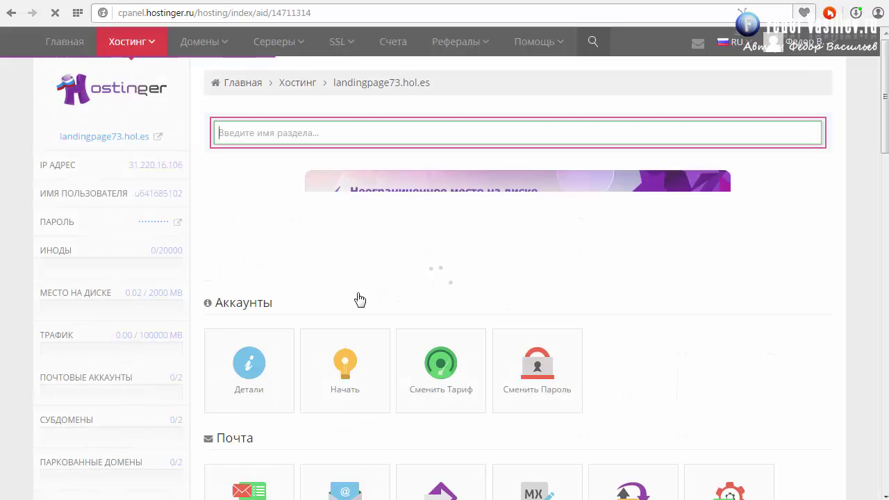
Open the FTP access information (FTP Доступ) from the hosting account's Файлы section.
scroll(872, 180, down, 4)
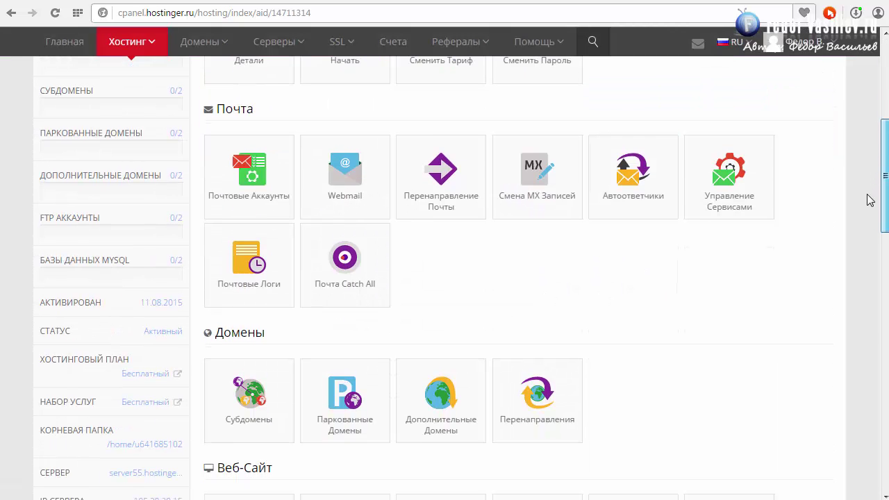
scroll(870, 200, down, 6)
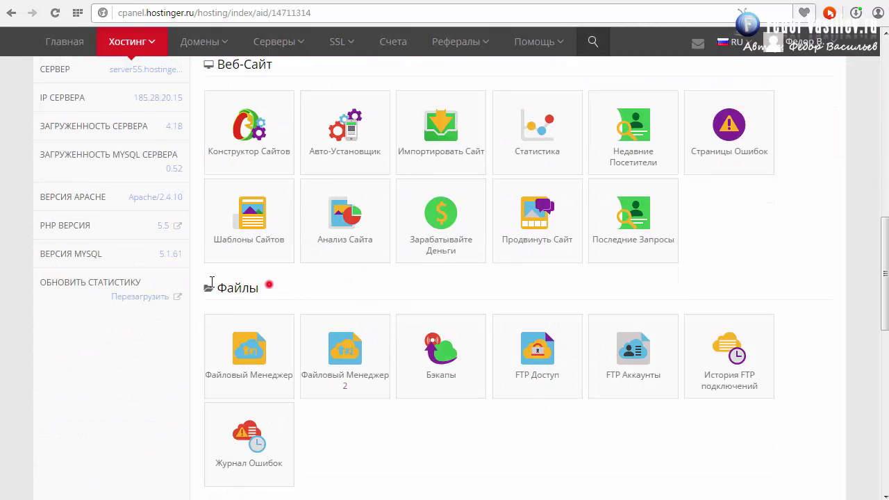
drag(269, 284, 211, 282)
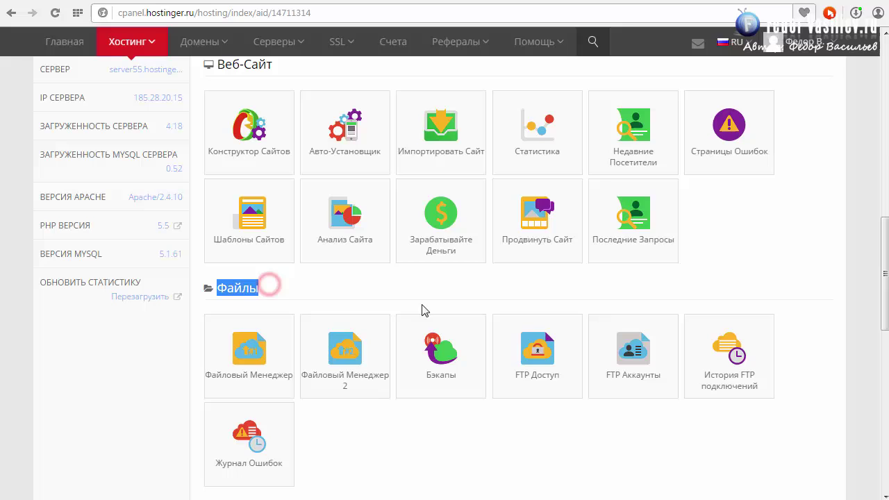
click(546, 364)
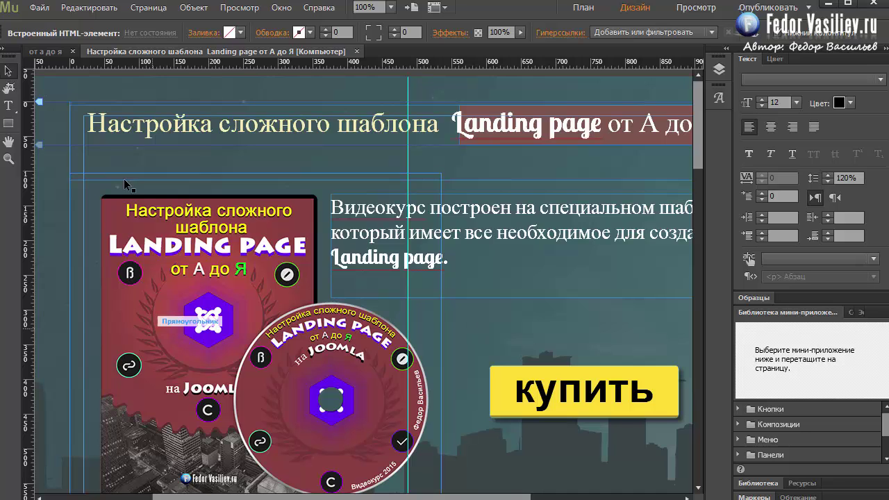
In Adobe Muse, open the FTP server connection dialog for uploading the site and move it higher on the page.
click(39, 8)
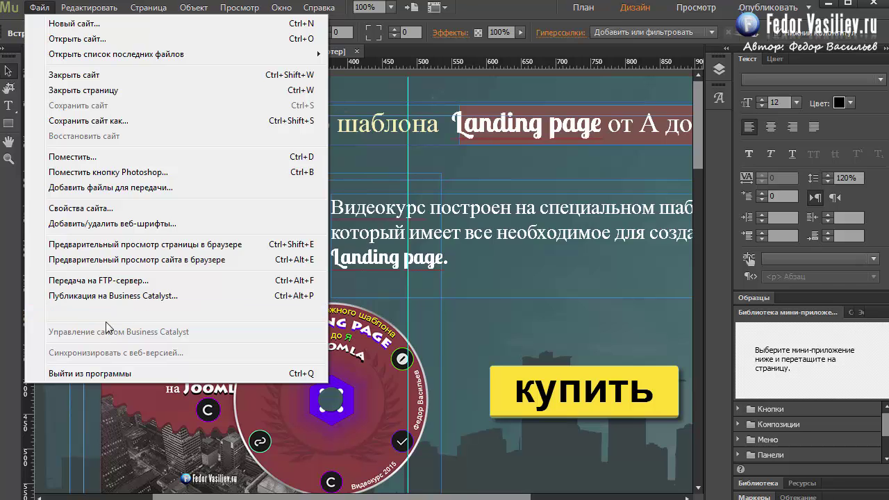
click(81, 281)
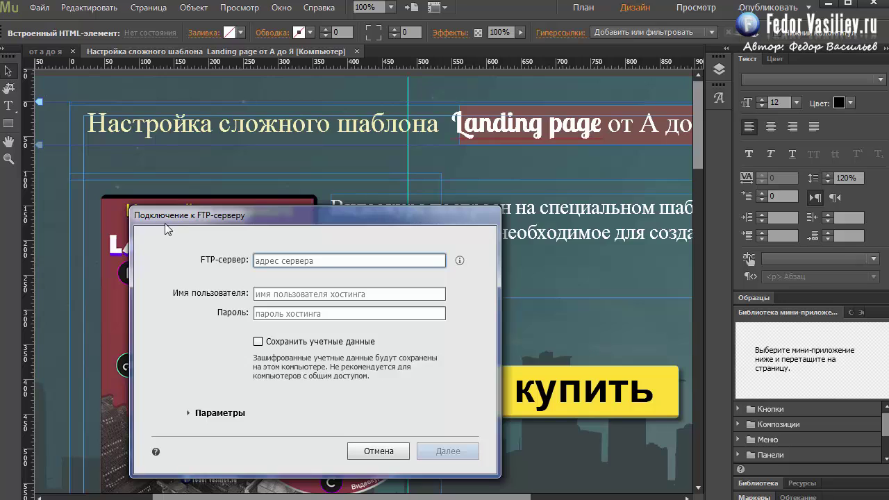
drag(165, 223, 252, 132)
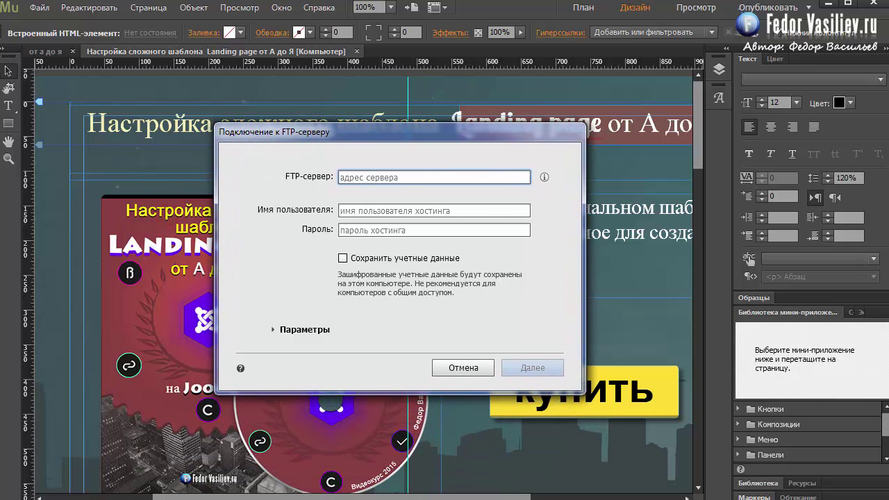
Switch to the Hostinger page in the browser, copy the FTP server address ftp.landingpage73.hol.es, and return to Adobe Muse.
key(alt+Tab)
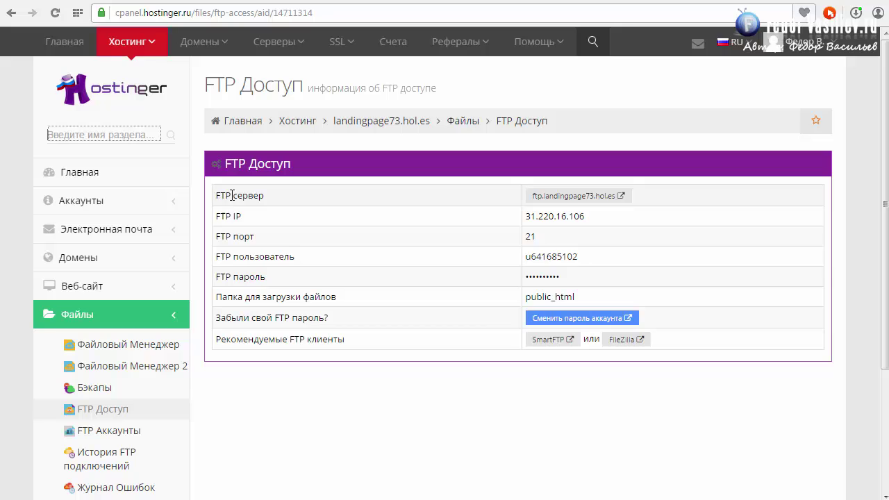
drag(626, 196, 536, 203)
key(ctrl+c)
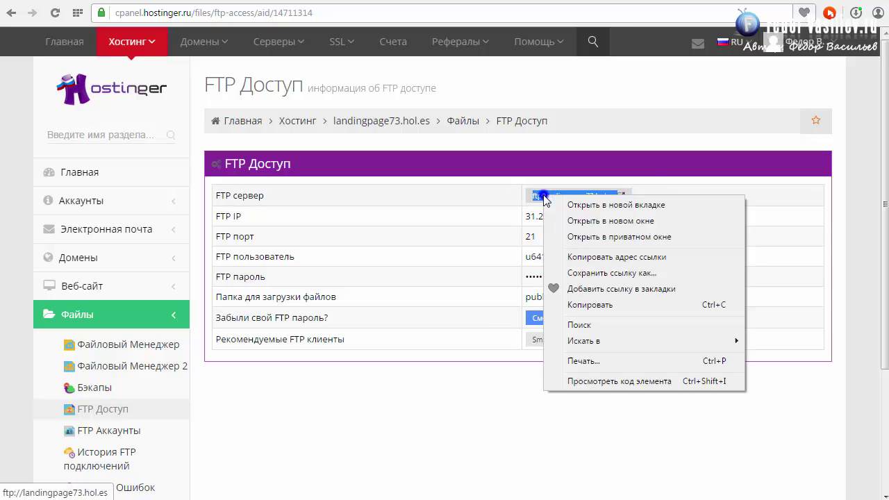
right_click(545, 198)
click(587, 305)
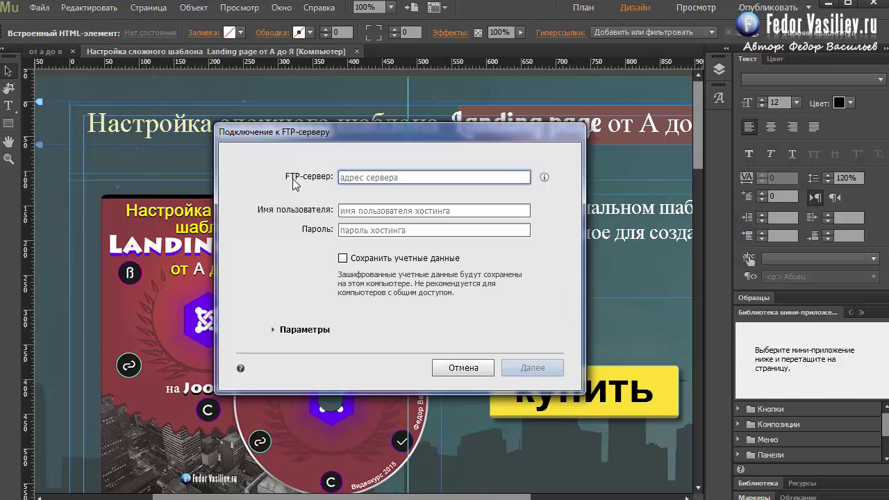
Paste ftp.landingpage73.hol.es as the FTP server in the connection dialog, and switch to the Hostinger page in the browser.
right_click(351, 177)
click(381, 220)
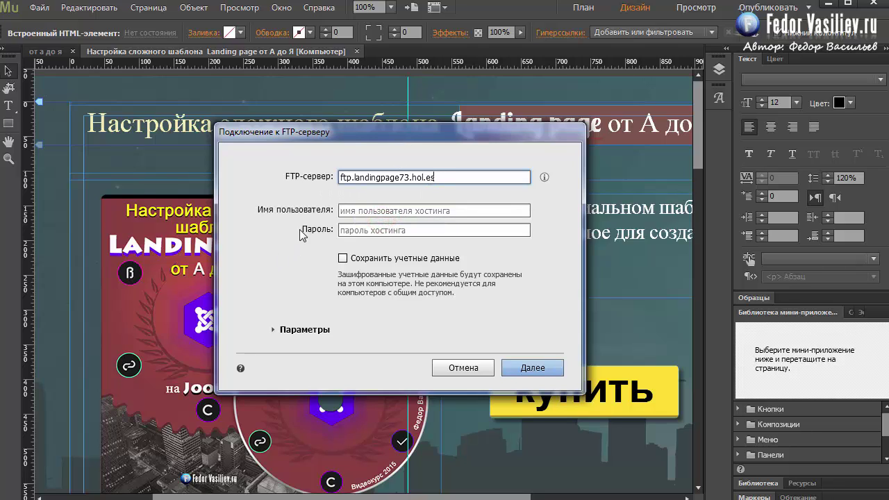
key(alt+Tab)
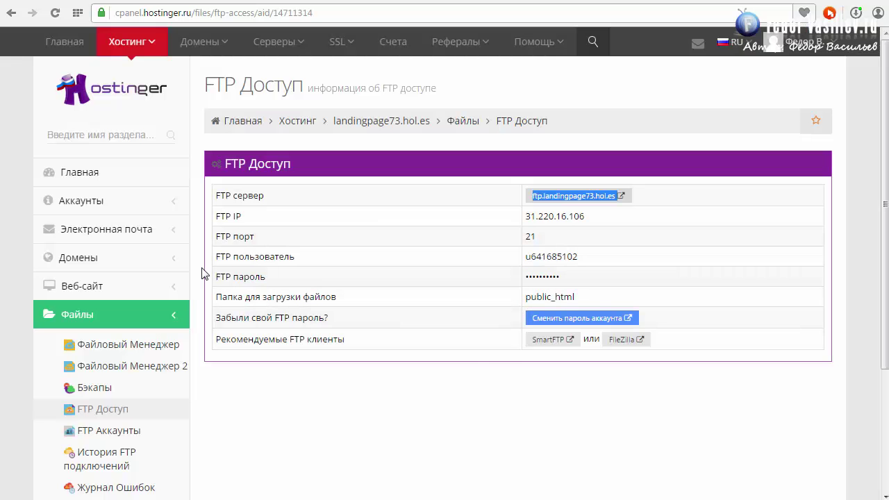
Copy the FTP user name from the Hostinger FTP access table and paste it as the user name in Adobe Muse's connection dialog.
drag(304, 256, 244, 256)
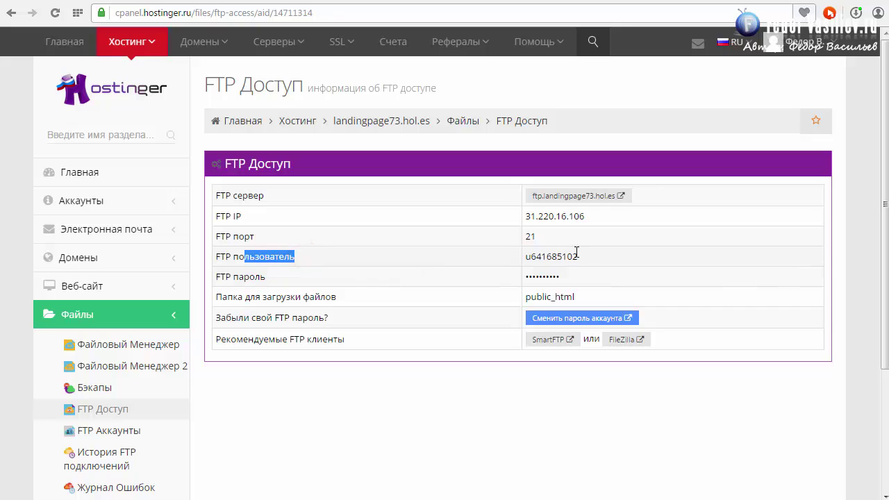
drag(578, 256, 525, 256)
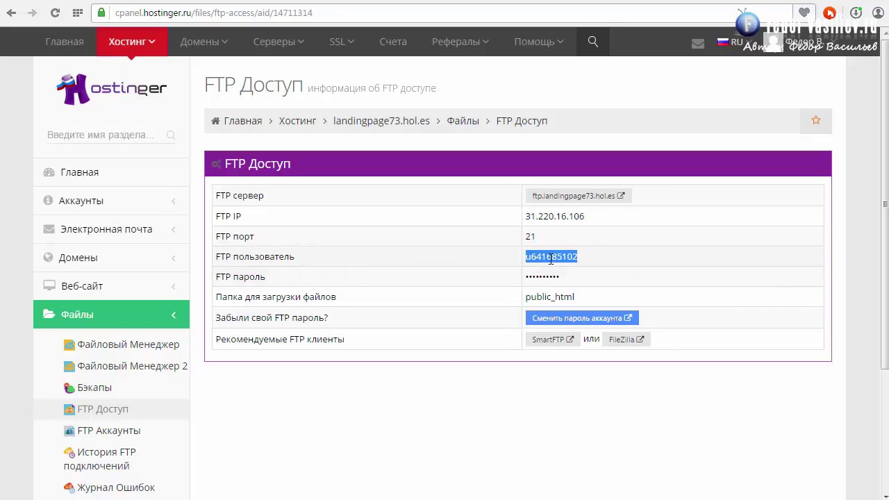
right_click(559, 256)
click(602, 299)
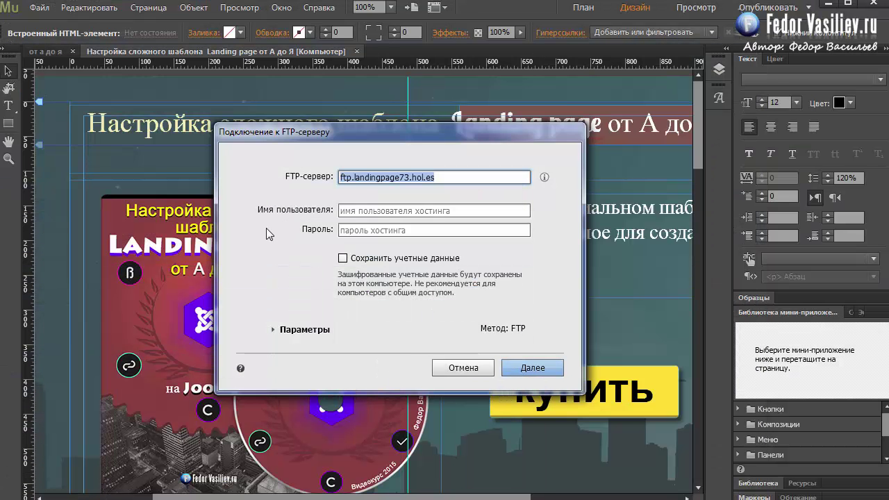
click(364, 206)
right_click(354, 207)
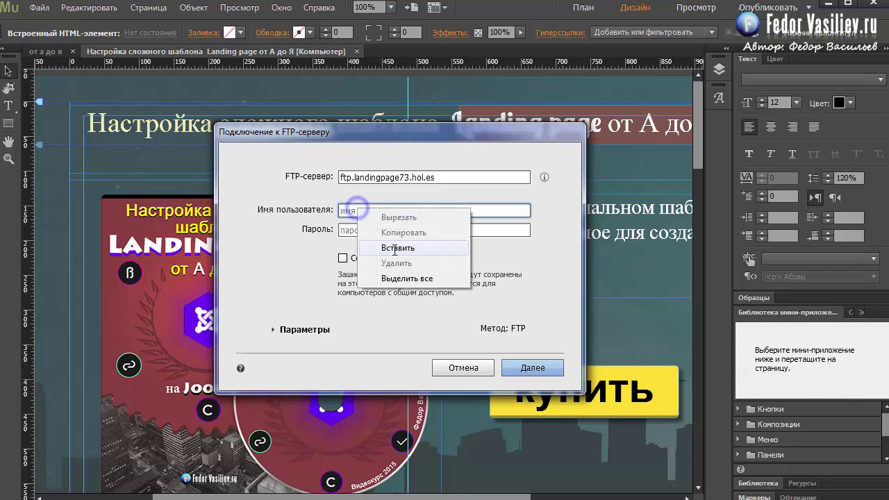
click(403, 245)
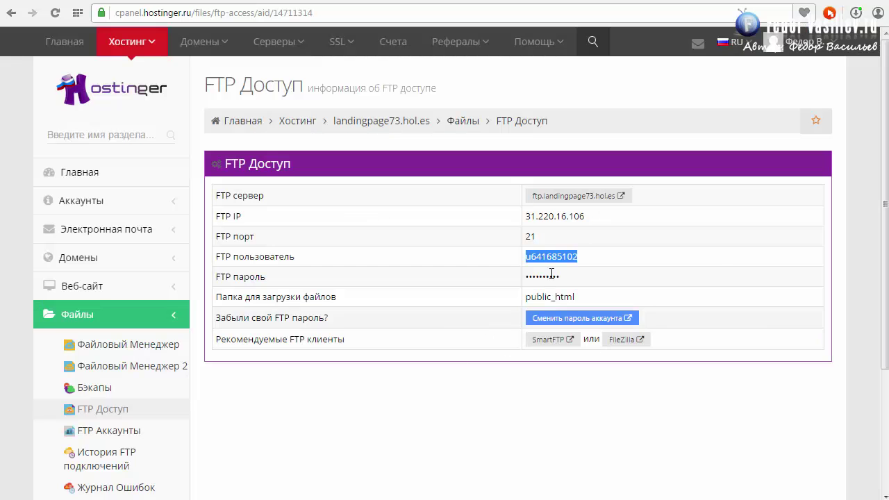
click(531, 280)
drag(530, 278, 561, 277)
click(571, 278)
click(524, 276)
click(569, 278)
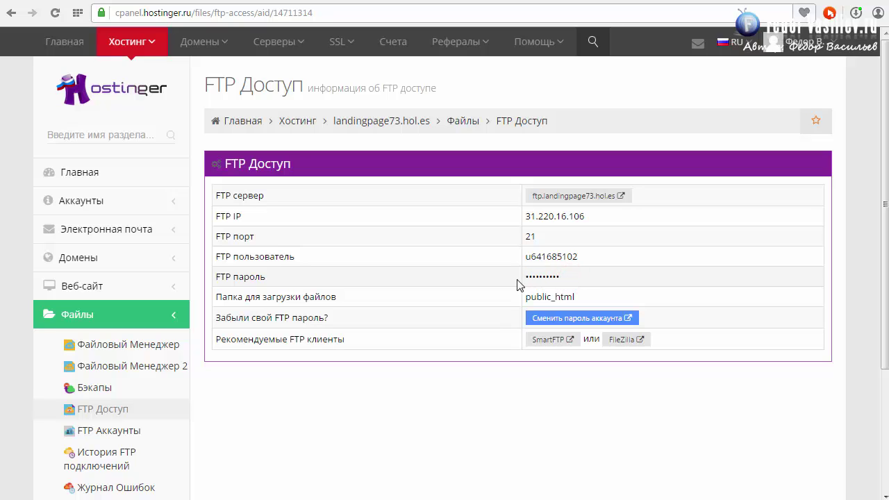
double_click(564, 279)
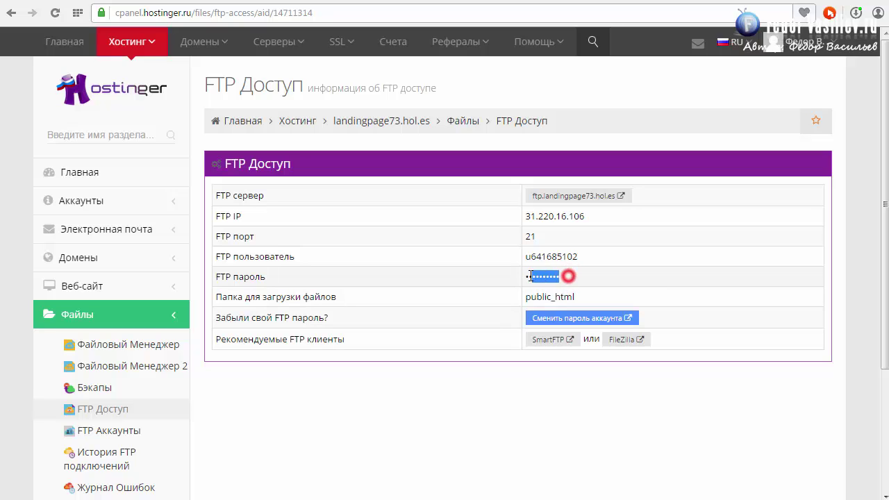
click(566, 280)
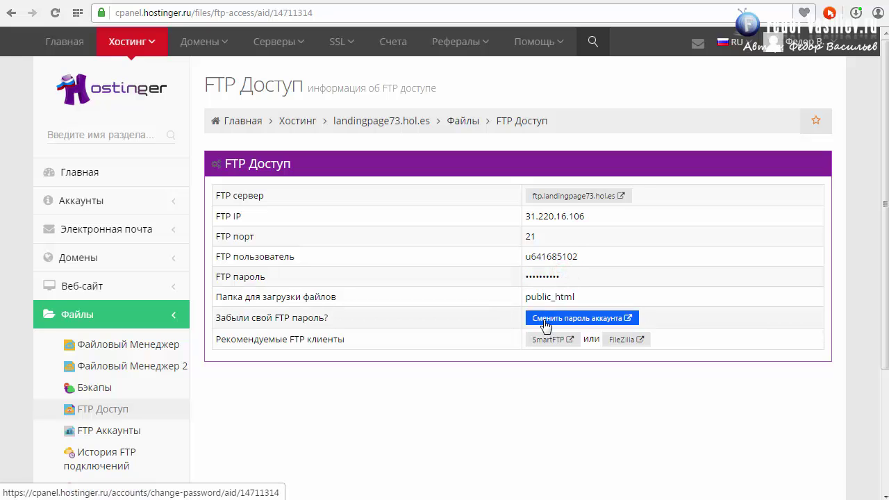
Change the hosting account's password from the FTP access page, entering the new password twice and saving it.
click(545, 321)
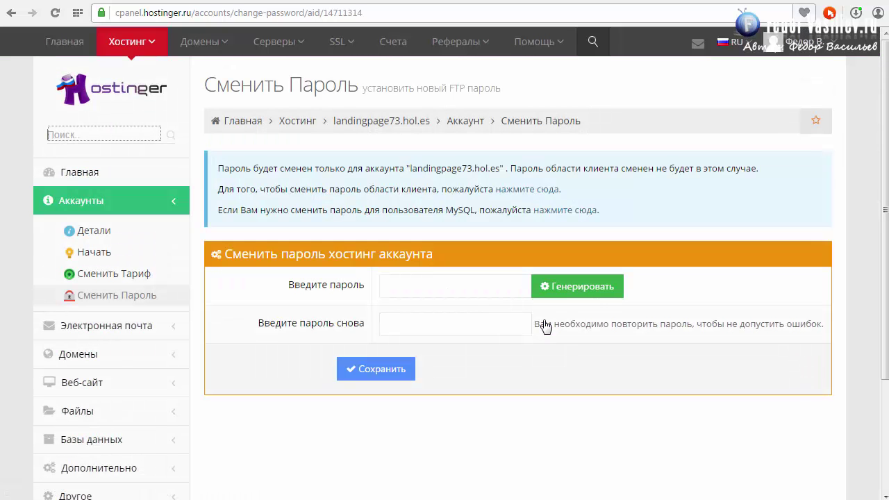
click(432, 291)
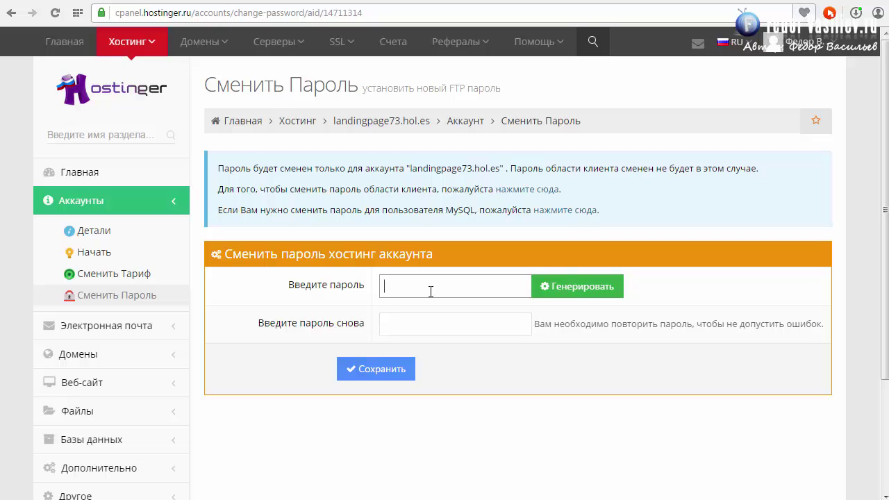
text(••••••)
click(415, 326)
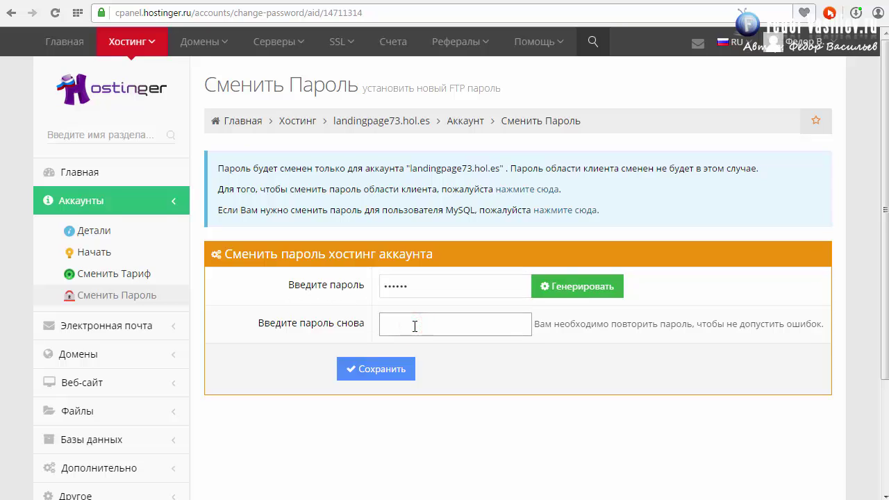
text(••••••)
click(386, 368)
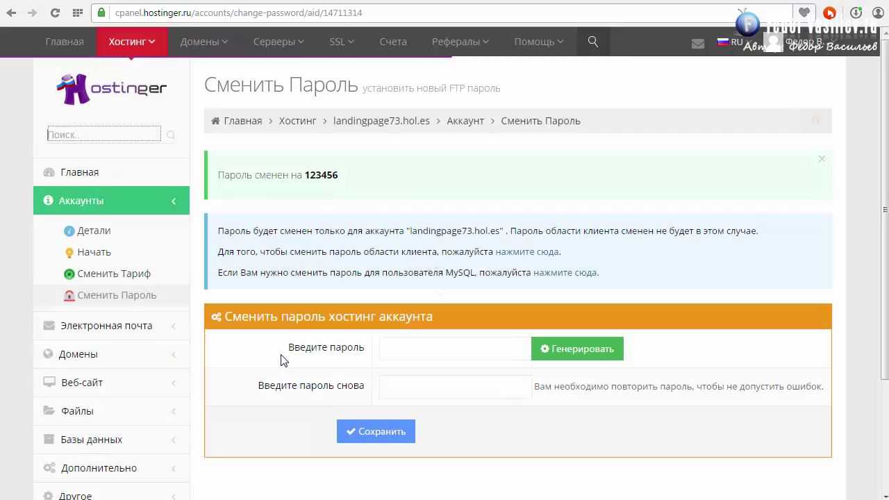
Copy the new password from the Hostinger page and paste it into the password field of Adobe Muse's FTP connection dialog.
double_click(335, 174)
right_click(315, 175)
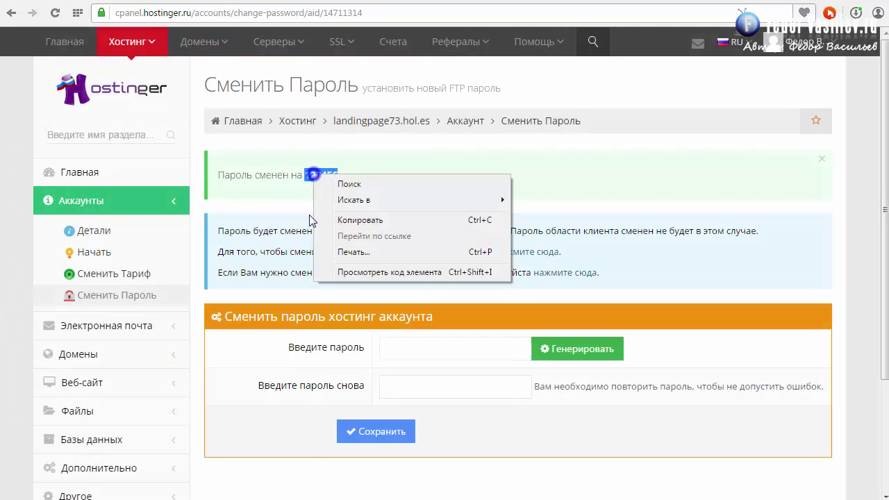
click(351, 218)
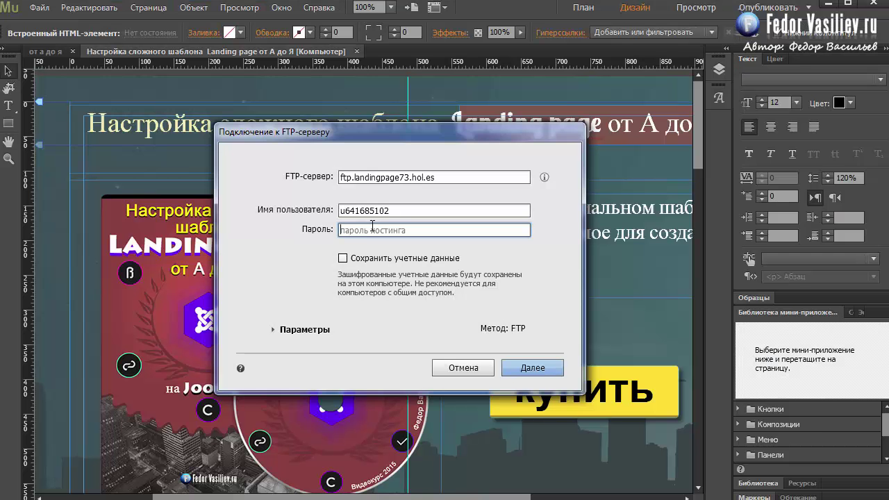
right_click(368, 224)
click(409, 264)
Turn on saving the credentials (Сохранить учетные данные) and connect to the FTP server.
click(343, 258)
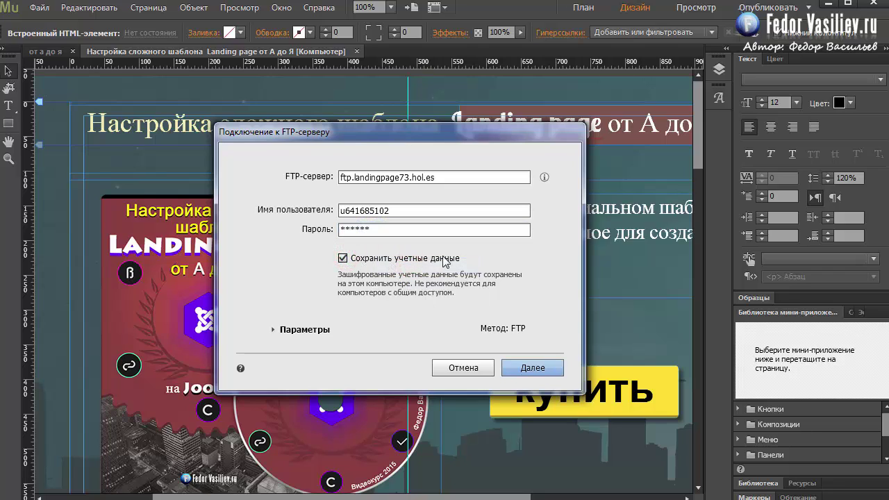
click(517, 370)
click(525, 369)
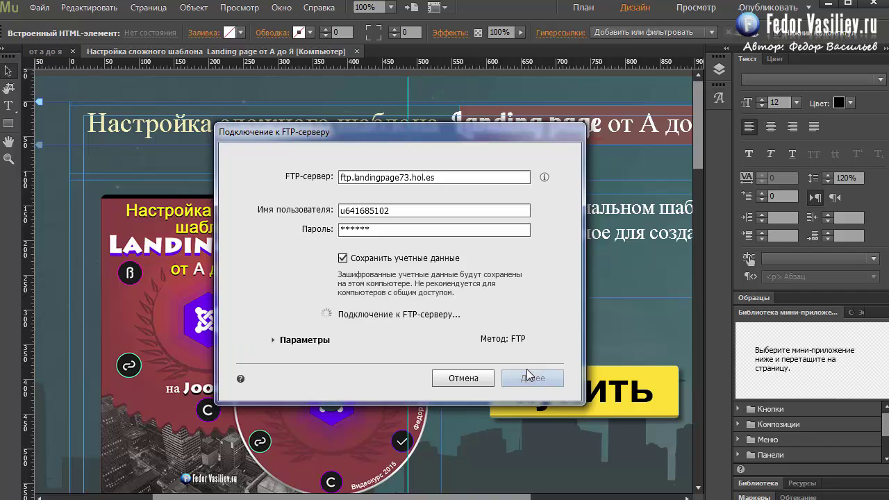
Copy the domain landingpage73.hol.es from its Hostinger account page and set it as the site URL in Adobe Muse's FTP transfer dialog.
drag(325, 198, 471, 158)
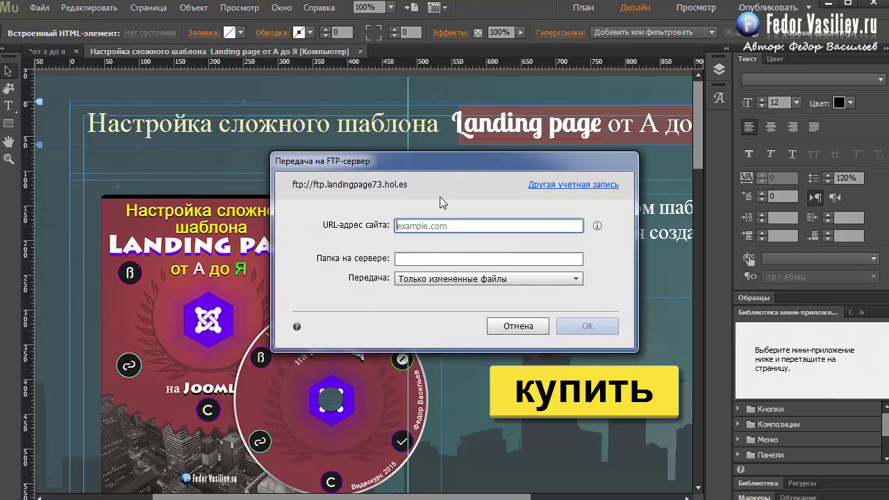
click(415, 226)
drag(347, 161, 317, 152)
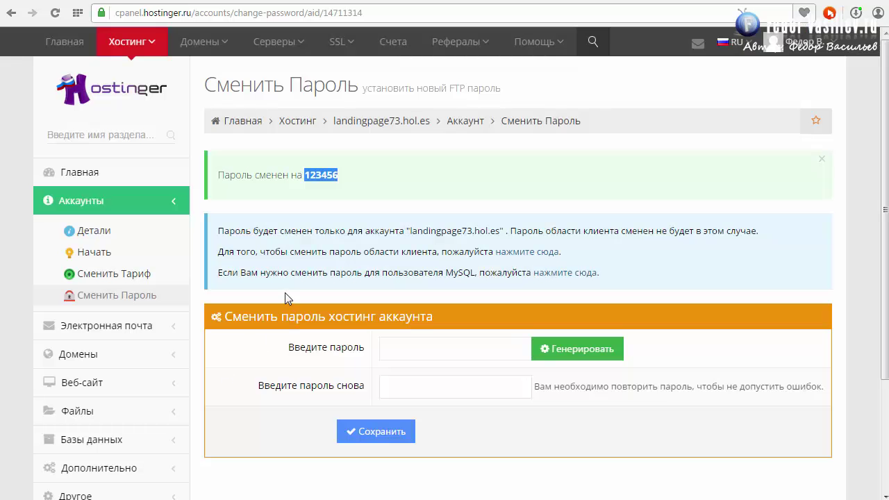
click(381, 121)
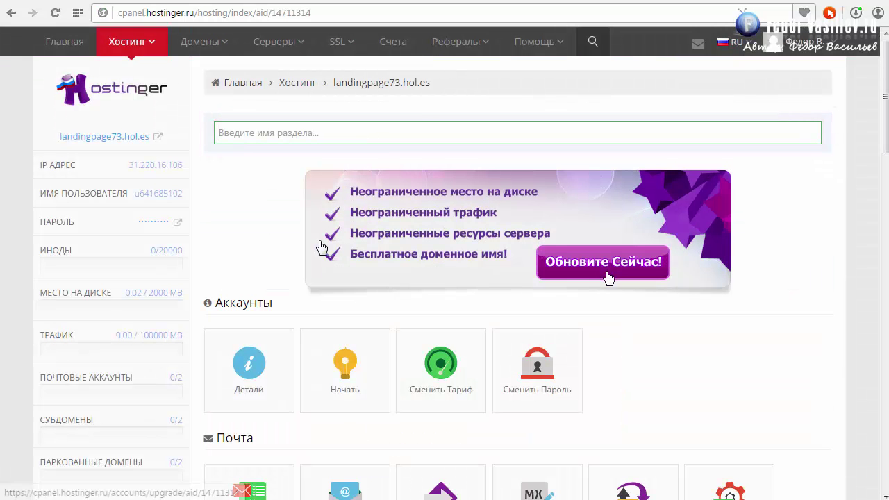
drag(443, 82, 337, 85)
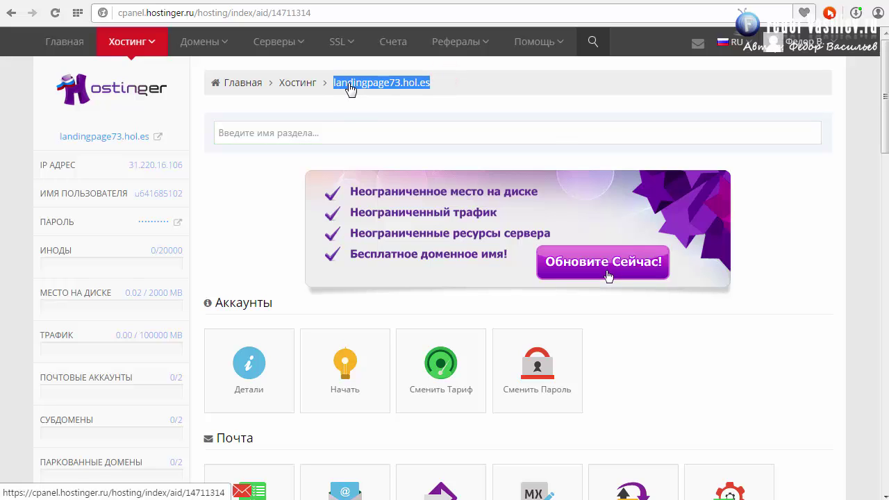
right_click(349, 89)
click(387, 192)
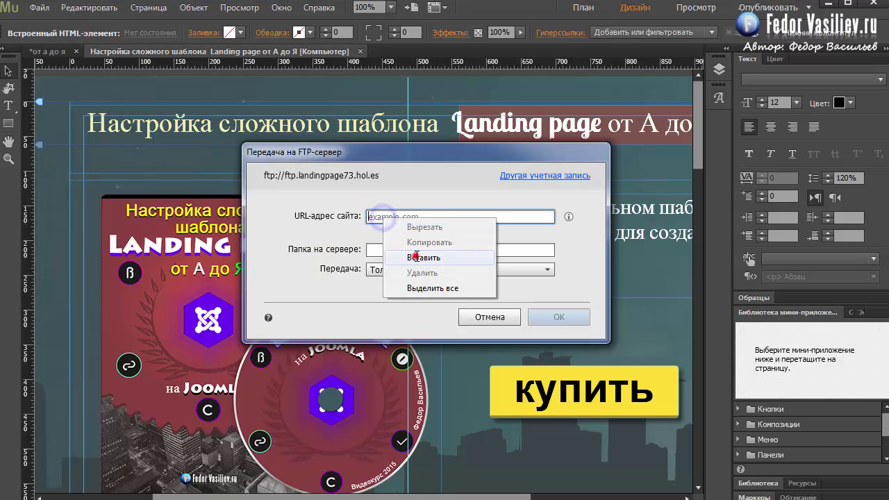
click(417, 256)
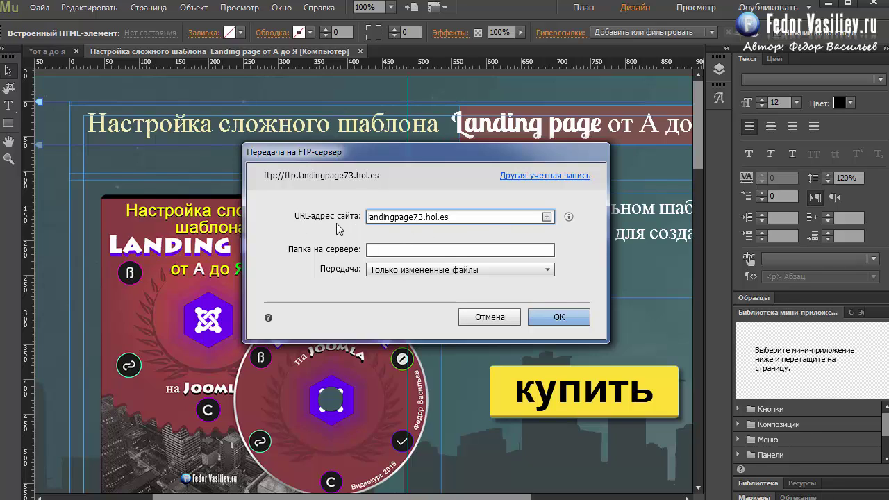
click(546, 217)
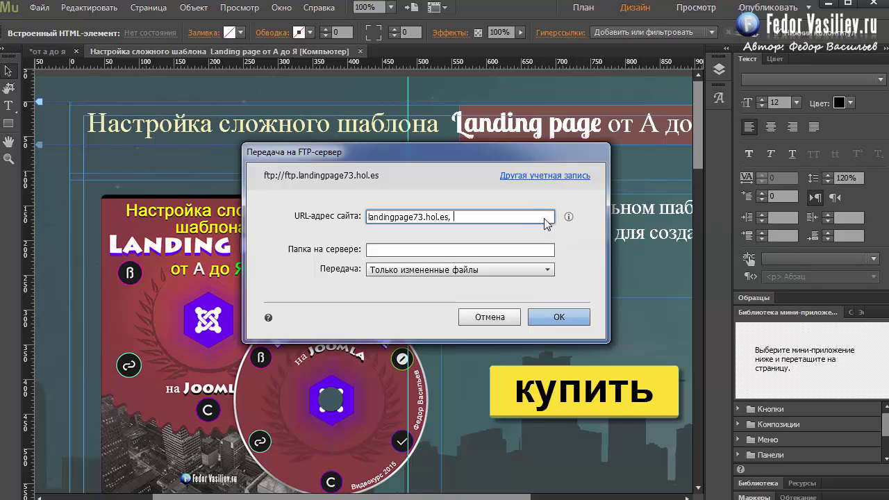
key(BackSpace)
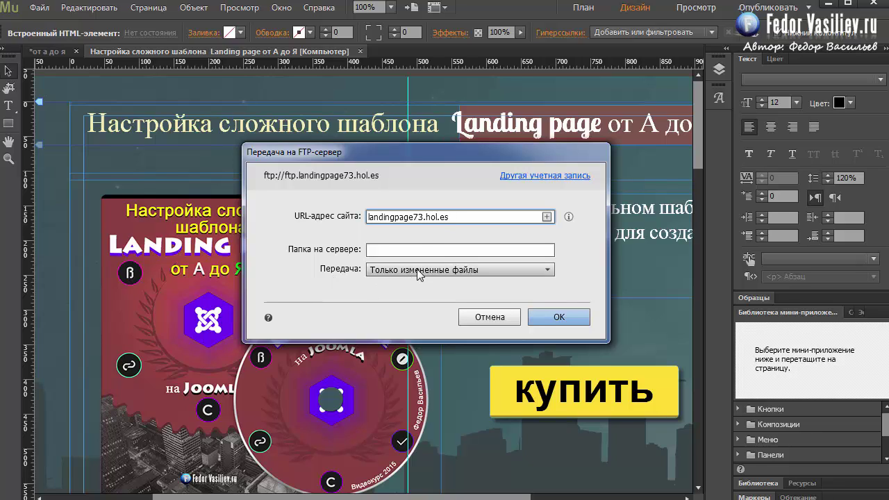
Switch to the Hostinger account page and reopen the FTP access information (FTP Доступ) from the Файлы section.
click(381, 252)
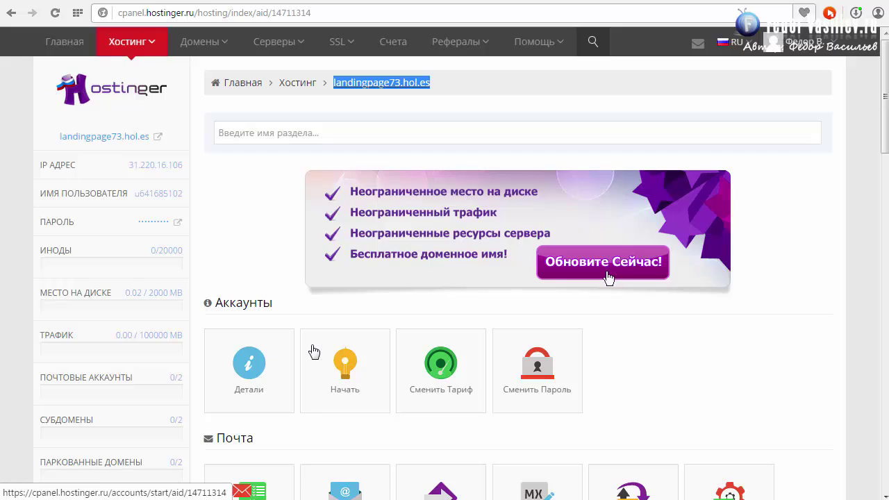
scroll(314, 350, down, 5)
scroll(314, 353, down, 2)
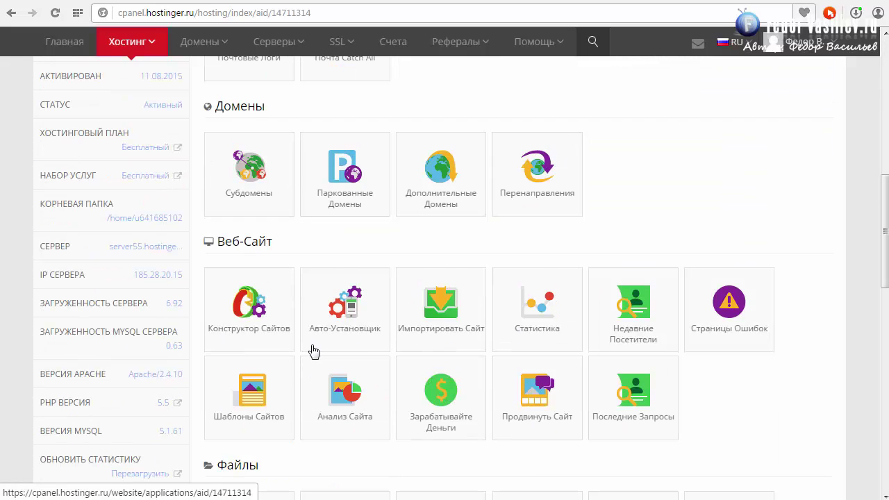
scroll(314, 351, down, 3)
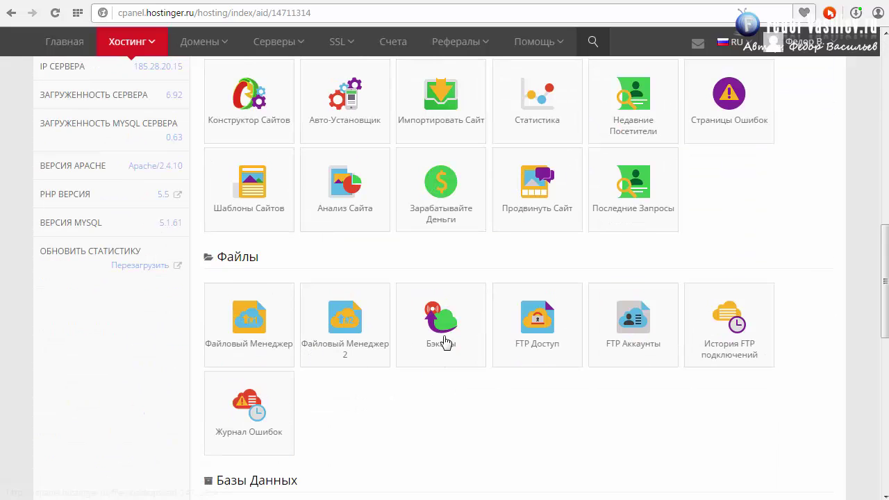
click(531, 321)
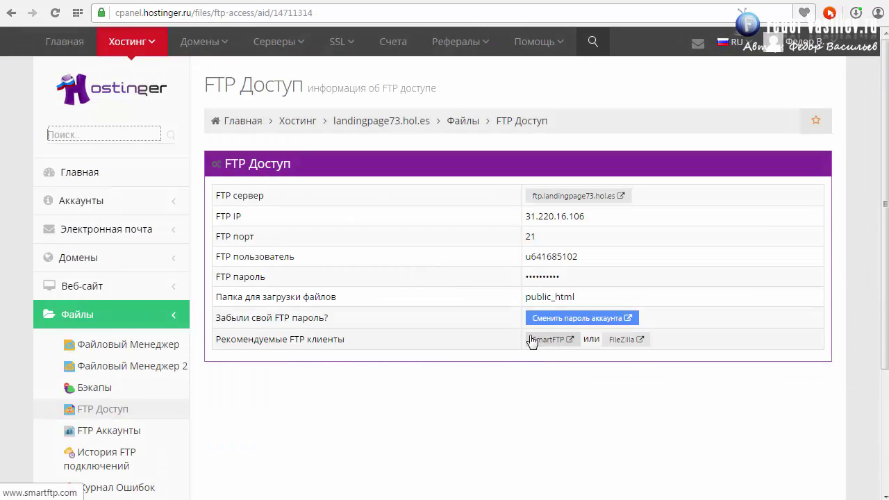
Copy the upload folder name public_html from the FTP access table and return to Adobe Muse.
drag(342, 300, 224, 298)
drag(583, 297, 526, 300)
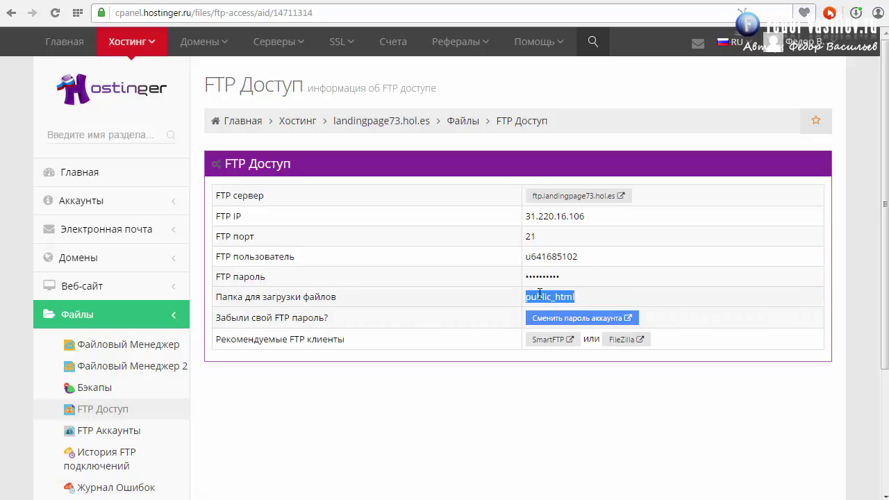
right_click(540, 294)
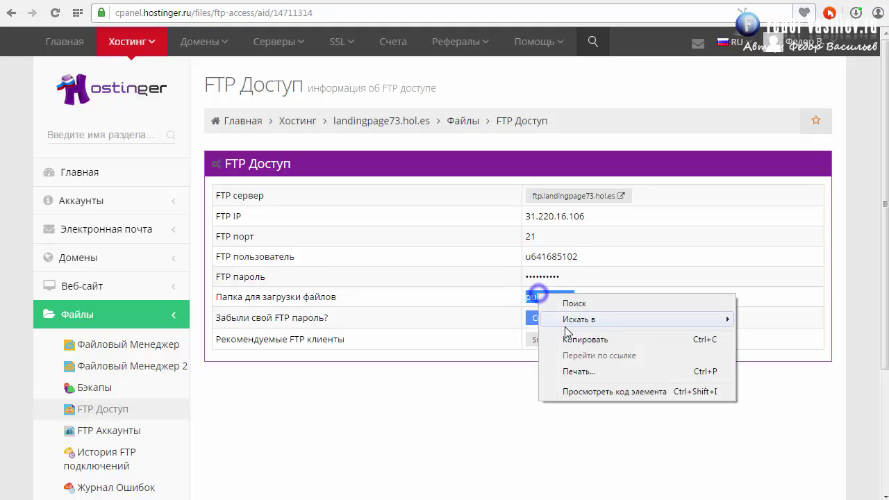
click(568, 333)
key(alt+Tab)
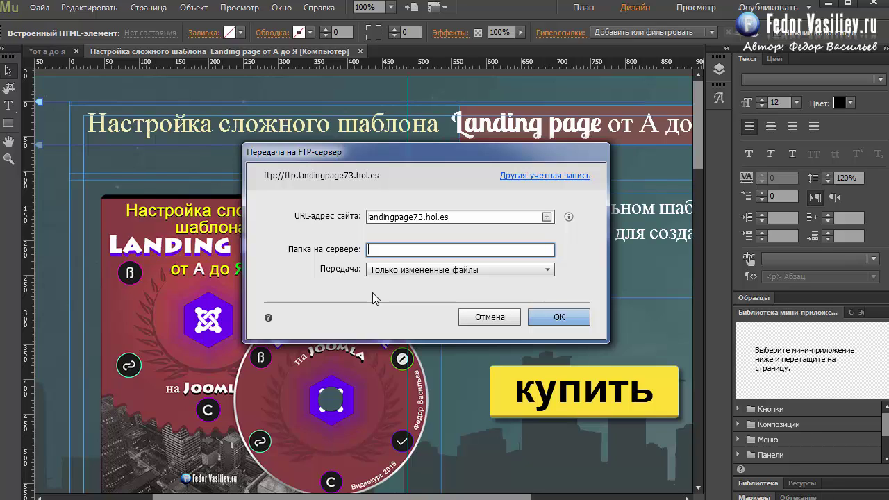
Set the server folder to /public_html and the transfer option to Все файлы.
text(/)
key(ctrl+v)
click(409, 250)
click(400, 271)
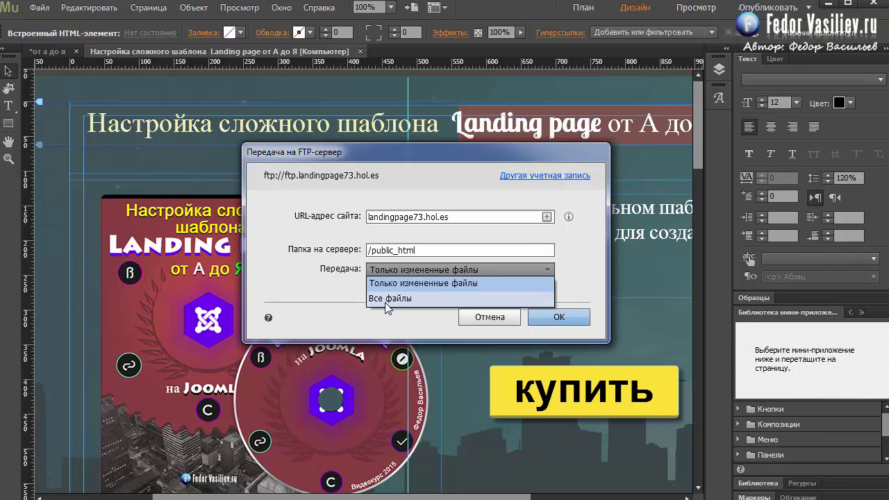
click(388, 298)
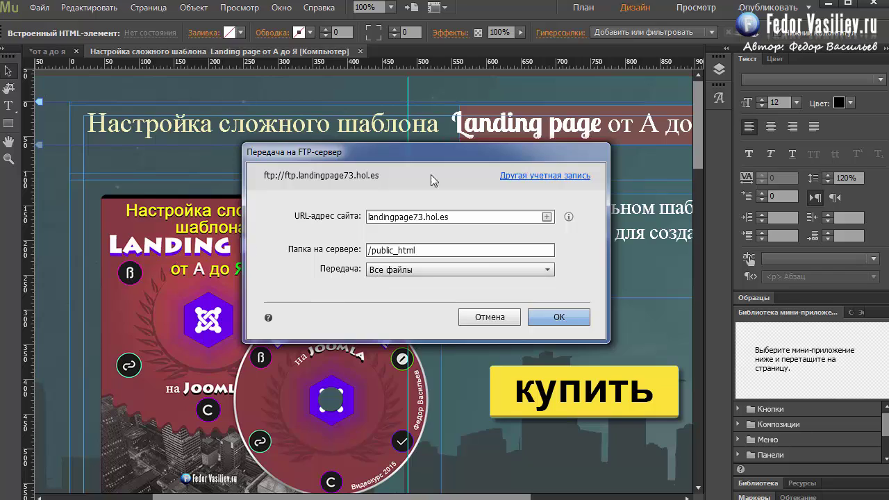
Set the transfer option back to Все файлы and start uploading the site to the FTP server.
click(409, 271)
click(391, 283)
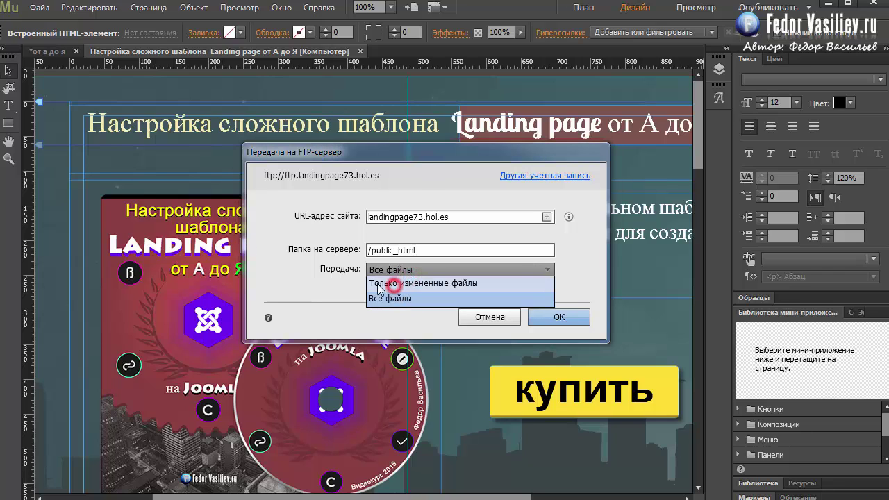
click(479, 270)
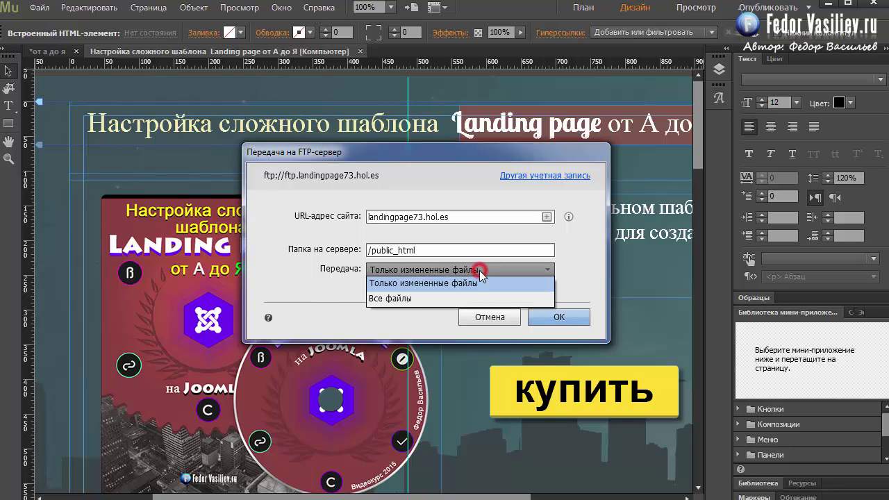
click(389, 298)
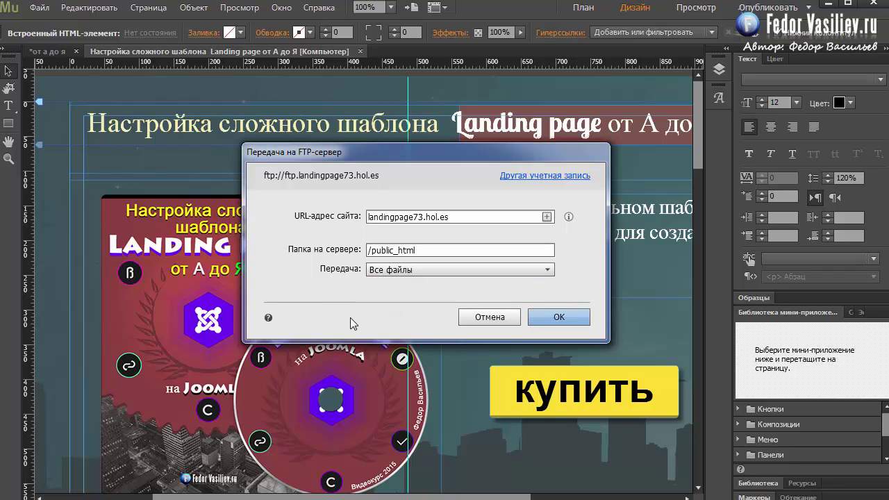
click(560, 317)
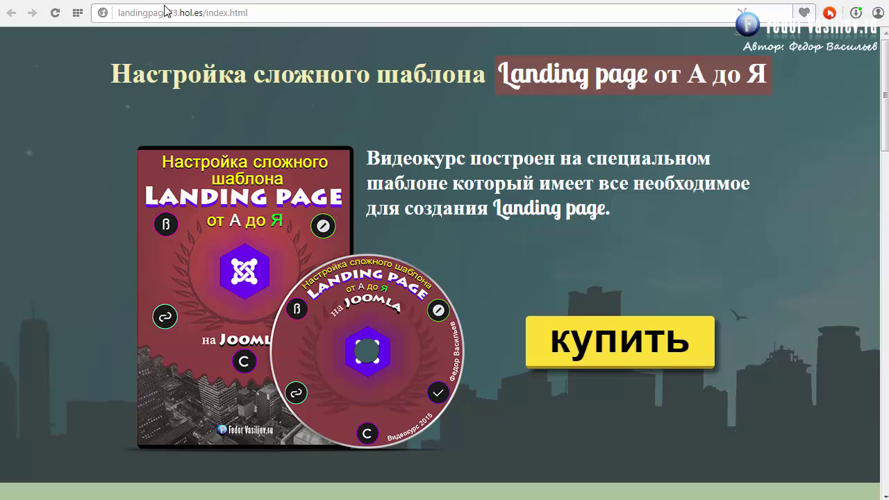
Remove index.html from the published page's address and load landingpage73.hol.es in the browser.
click(207, 12)
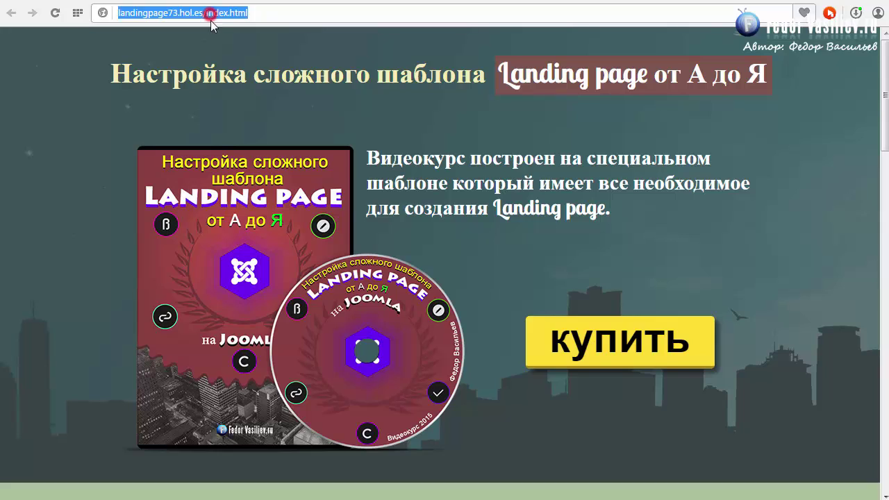
drag(207, 12, 297, 28)
key(BackSpace)
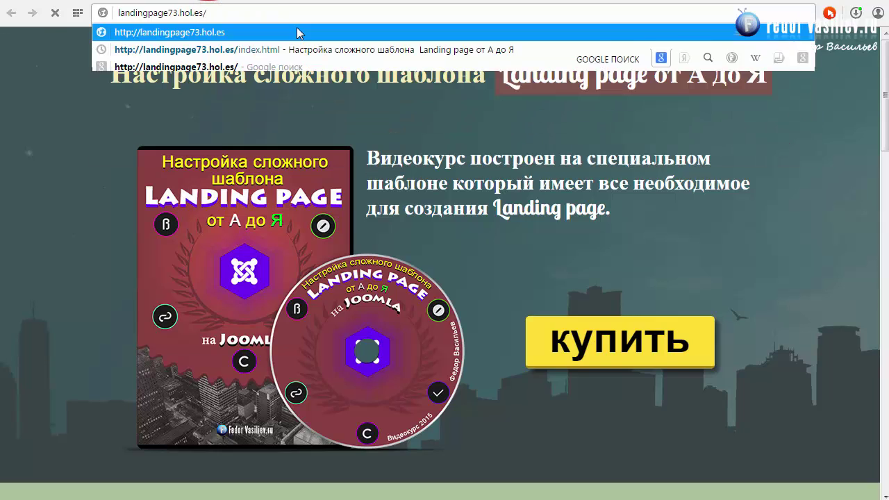
key(Return)
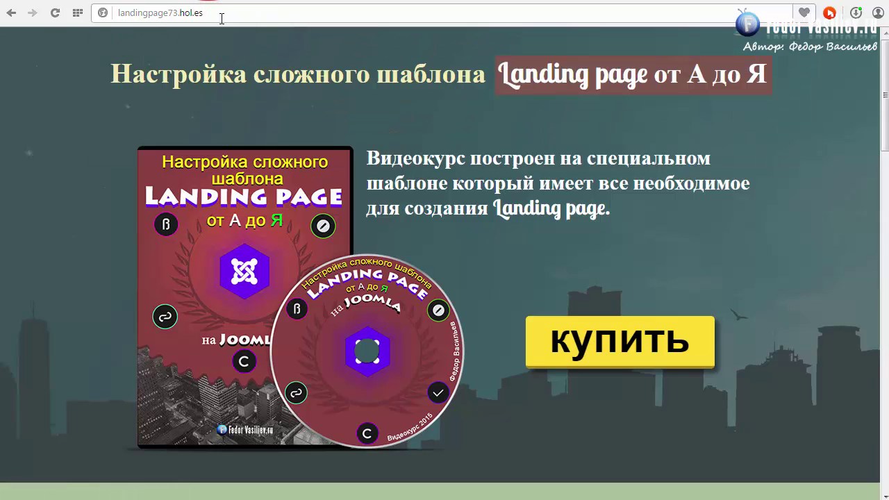
click(221, 15)
click(136, 13)
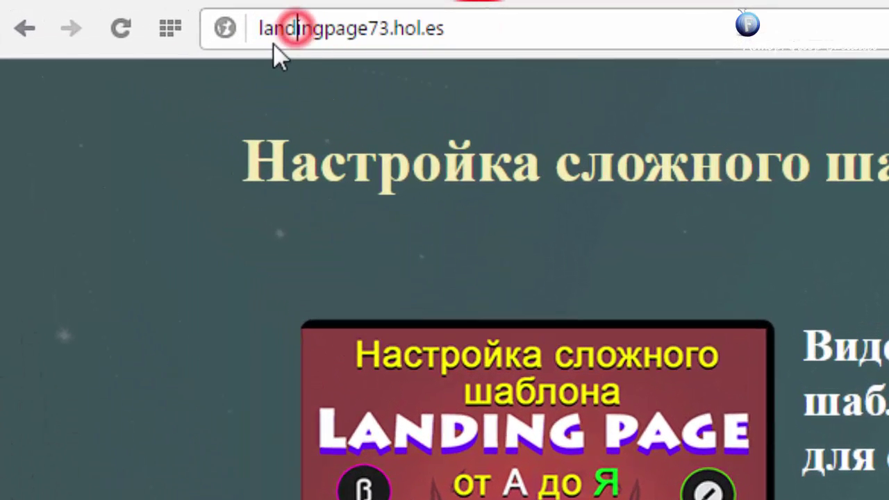
shift+click(447, 28)
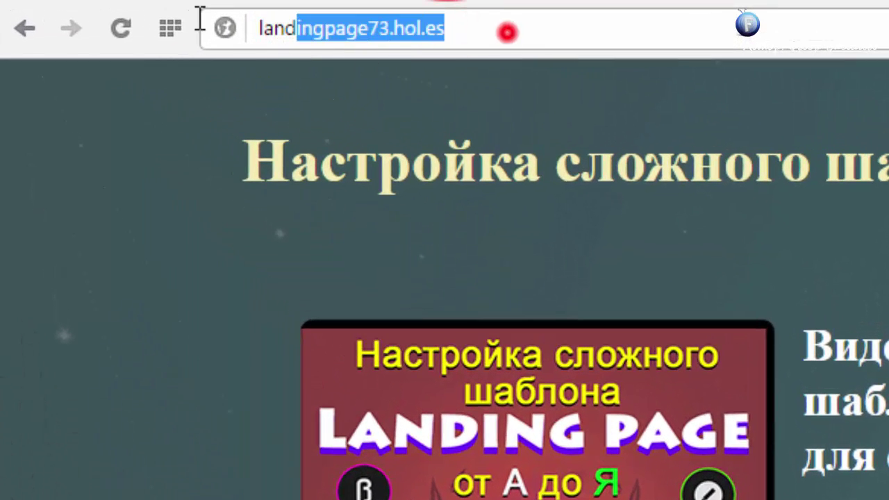
drag(199, 19, 453, 28)
click(452, 28)
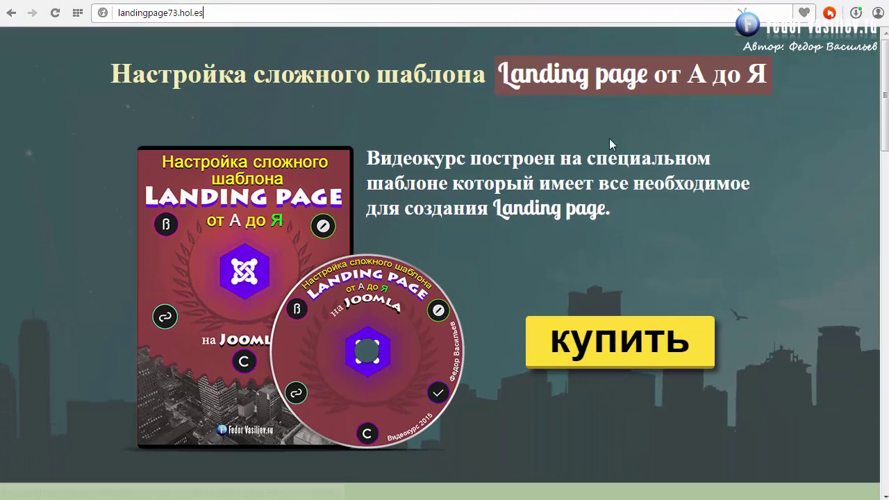
Test the купить link on the published landing page and return from the product page to the landing page.
drag(886, 83, 849, 64)
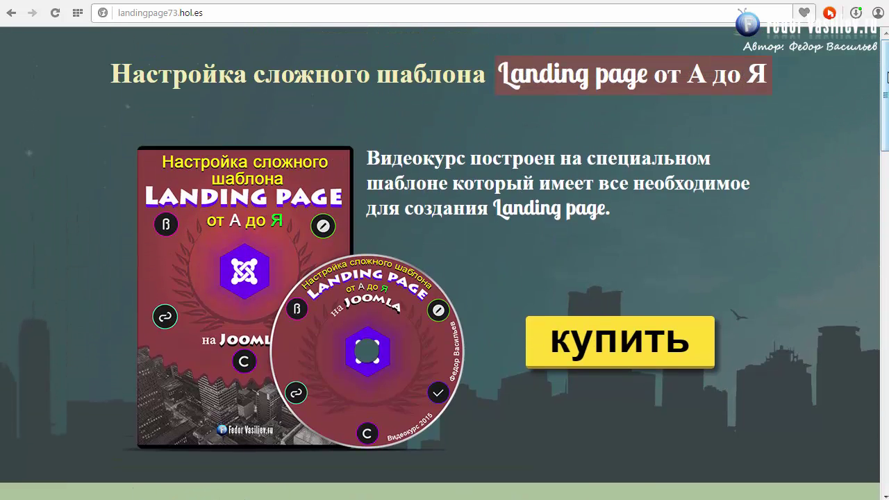
scroll(603, 114, down, 4)
click(601, 115)
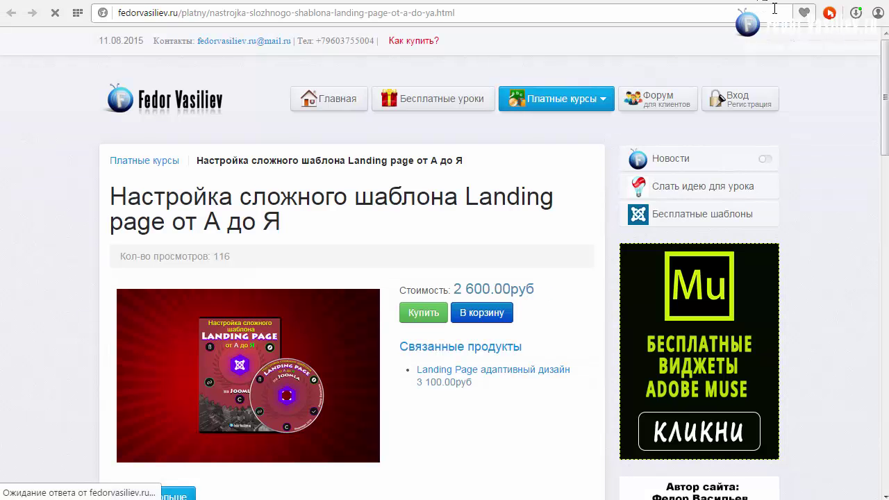
key(alt+Left)
Look through the published landing page's sections, including Что вы получаете? and Список уроков, and return to its beginning.
scroll(766, 189, up, 3)
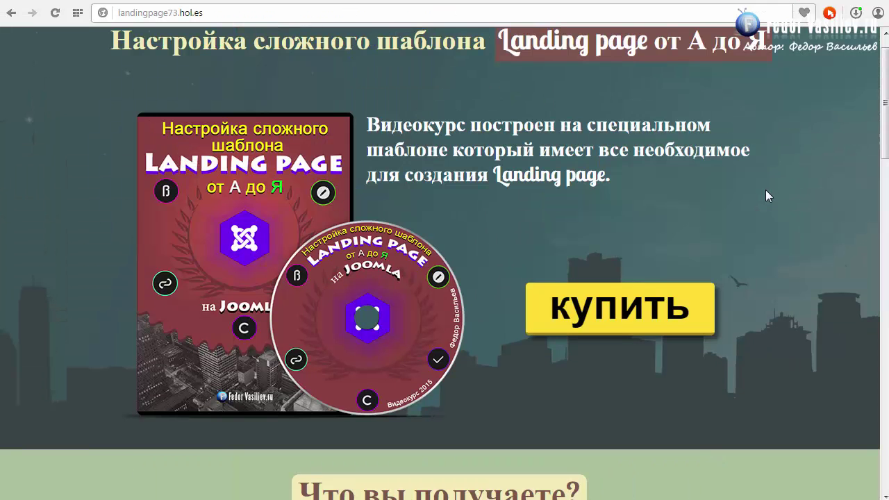
scroll(550, 180, up, 1)
scroll(548, 208, down, 6)
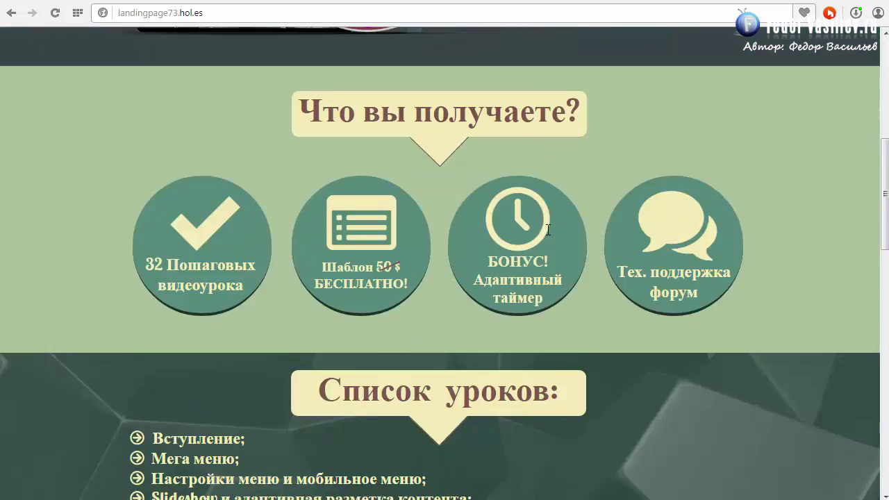
scroll(548, 229, down, 15)
key(Home)
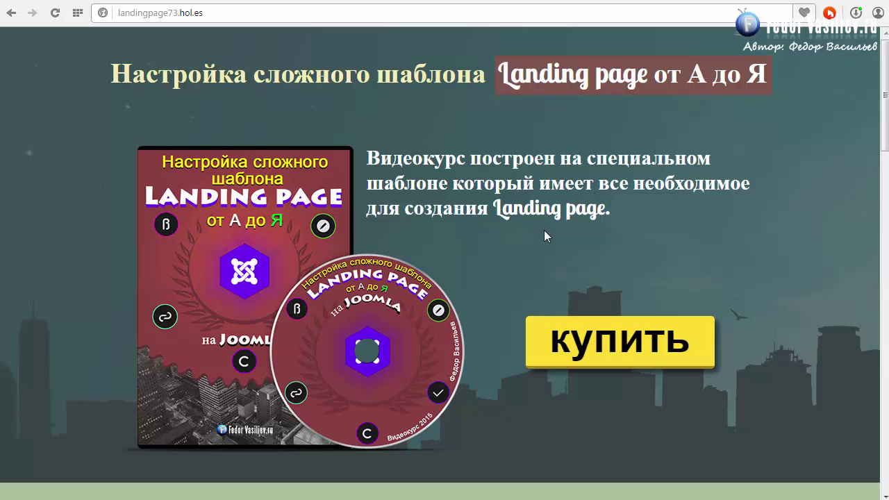
Switch back to Adobe Muse and dismiss the FTP transfer completion dialog.
key(alt+Tab)
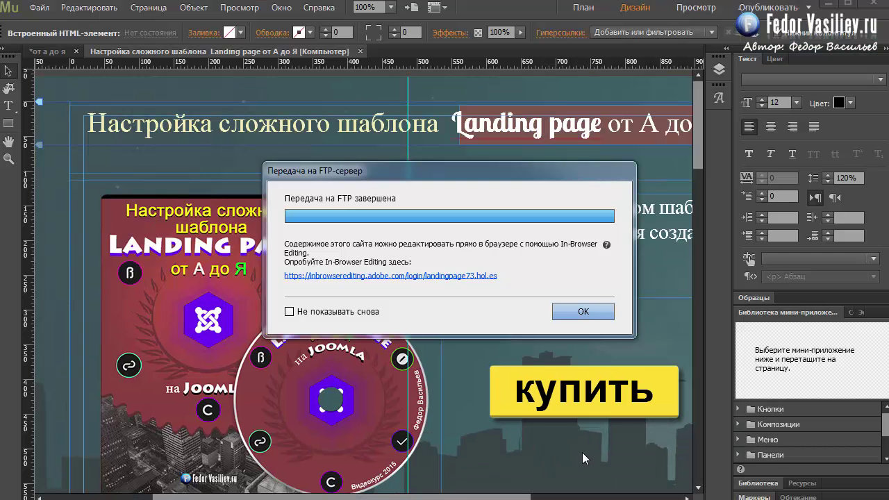
drag(422, 171, 382, 159)
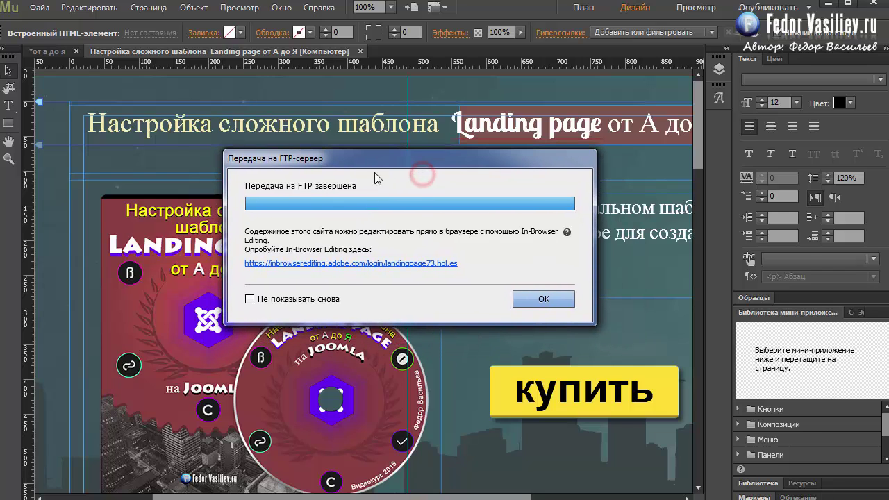
click(567, 313)
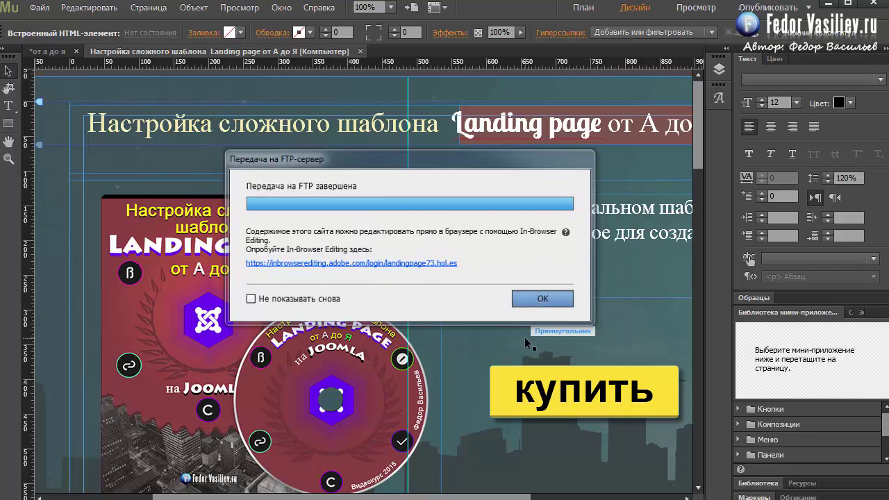
Save the site as от а до я.muse in the сайт folder, replacing the existing file.
click(39, 8)
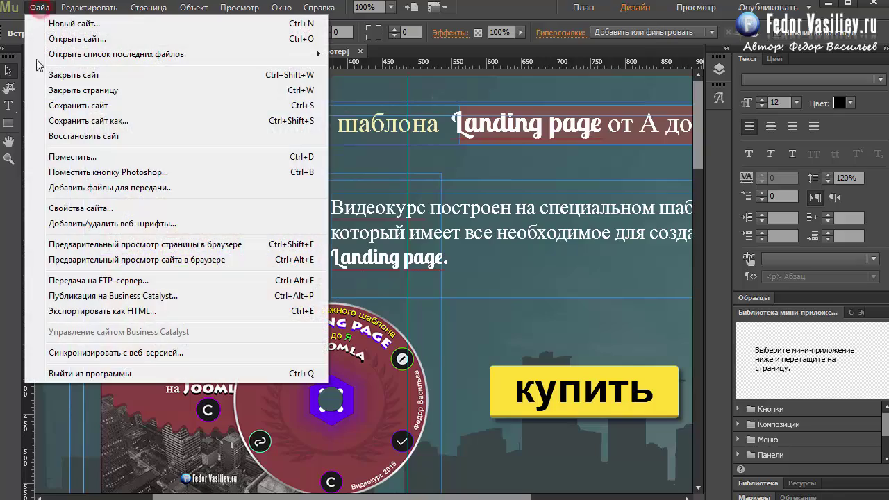
click(73, 121)
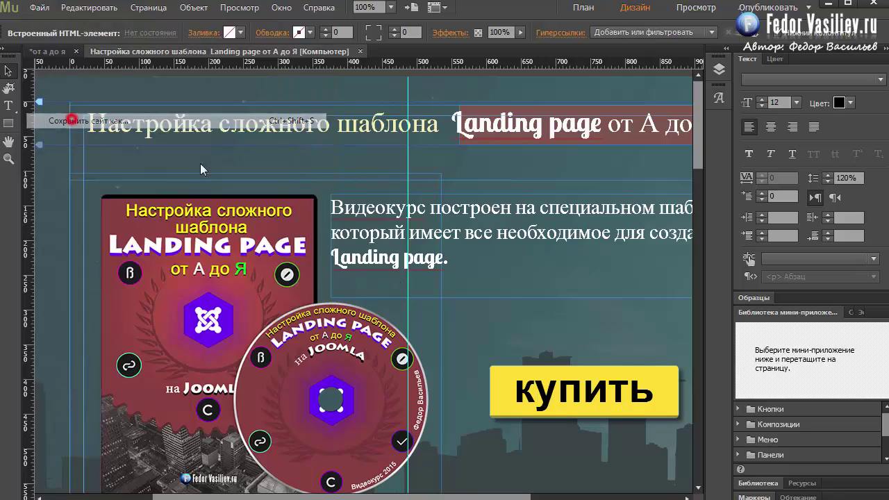
click(736, 438)
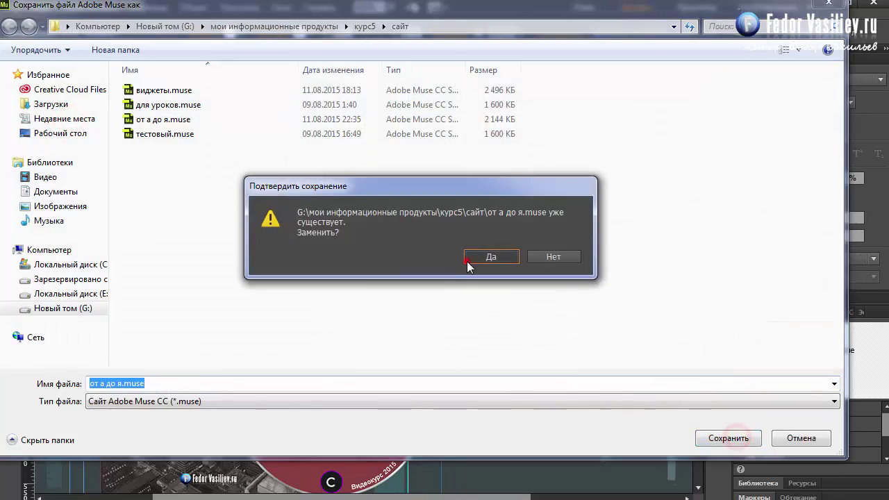
click(469, 258)
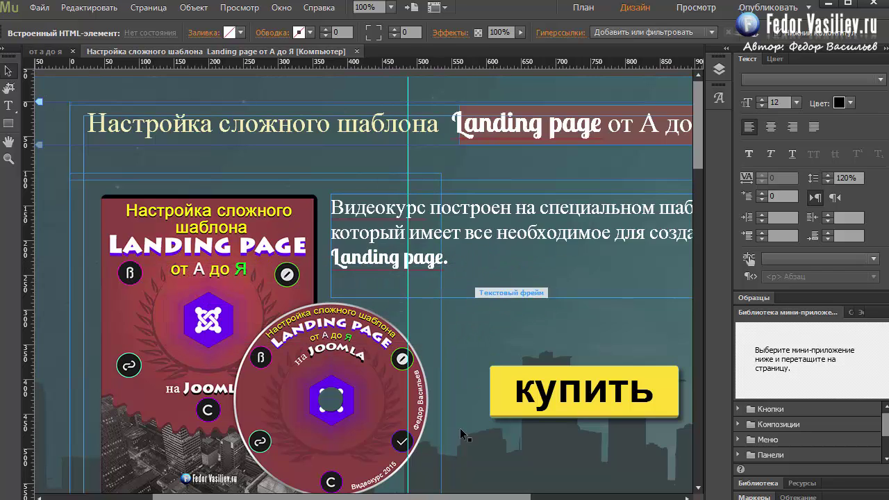
click(352, 254)
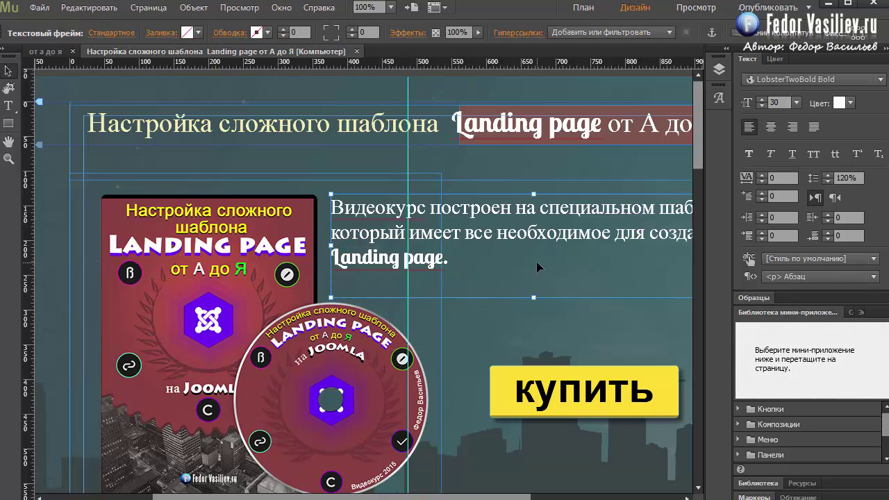
Switch to the browser and try out the expanding menus in the Gooey Menu v3 and v2 widget demos.
key(alt+Tab)
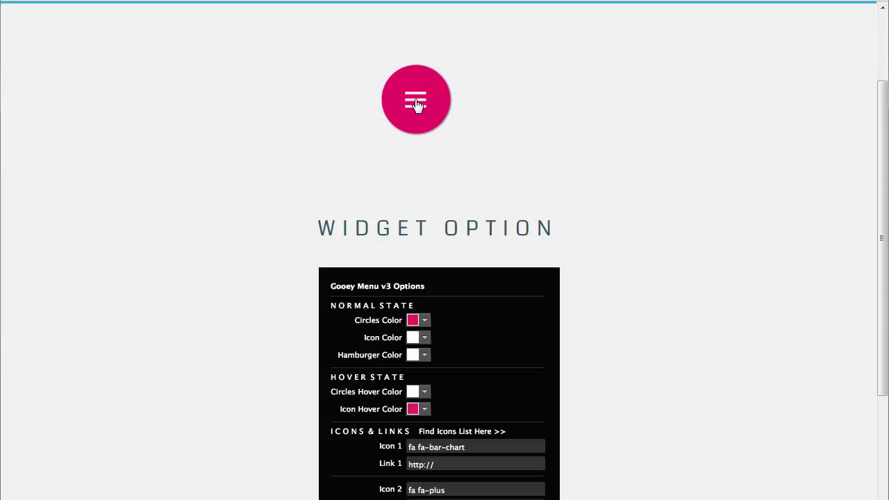
click(417, 104)
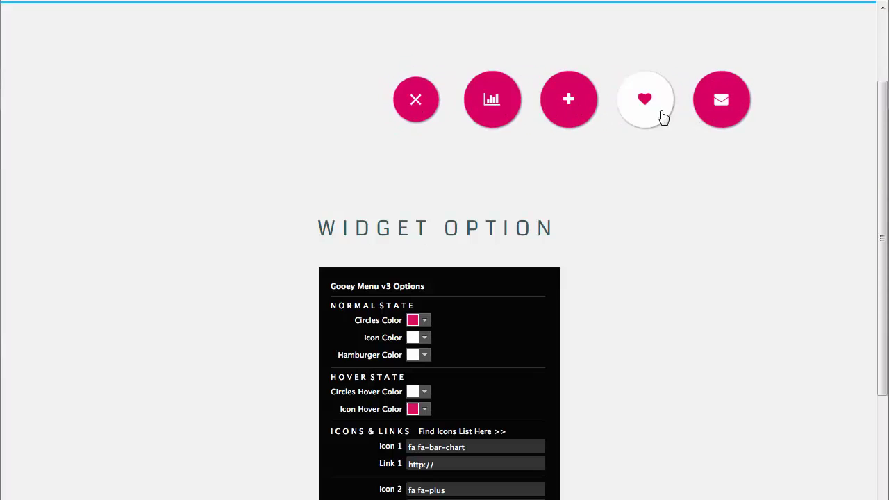
click(409, 105)
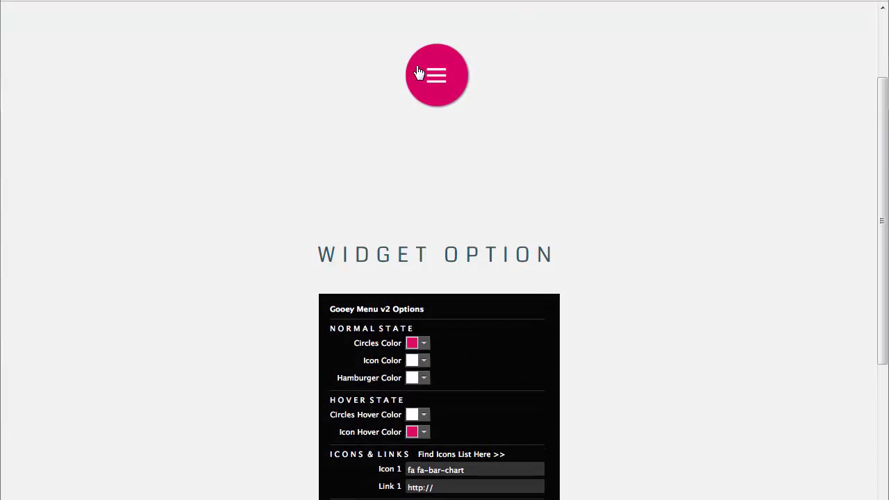
click(419, 73)
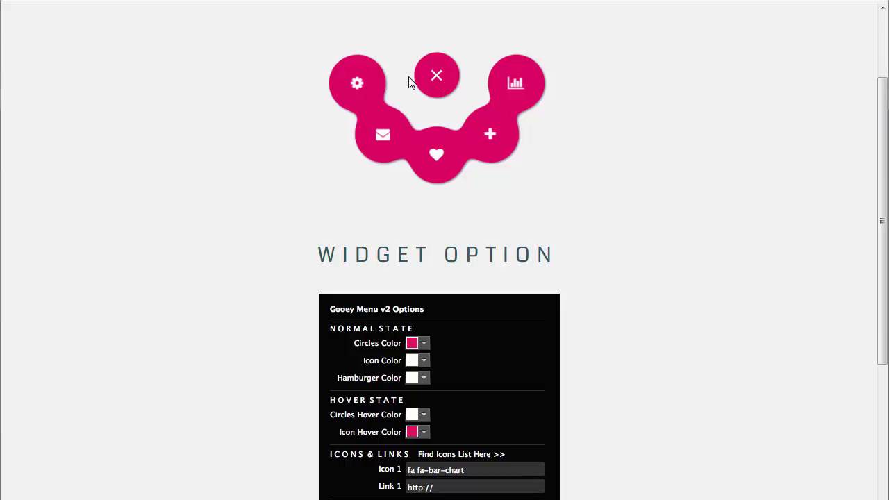